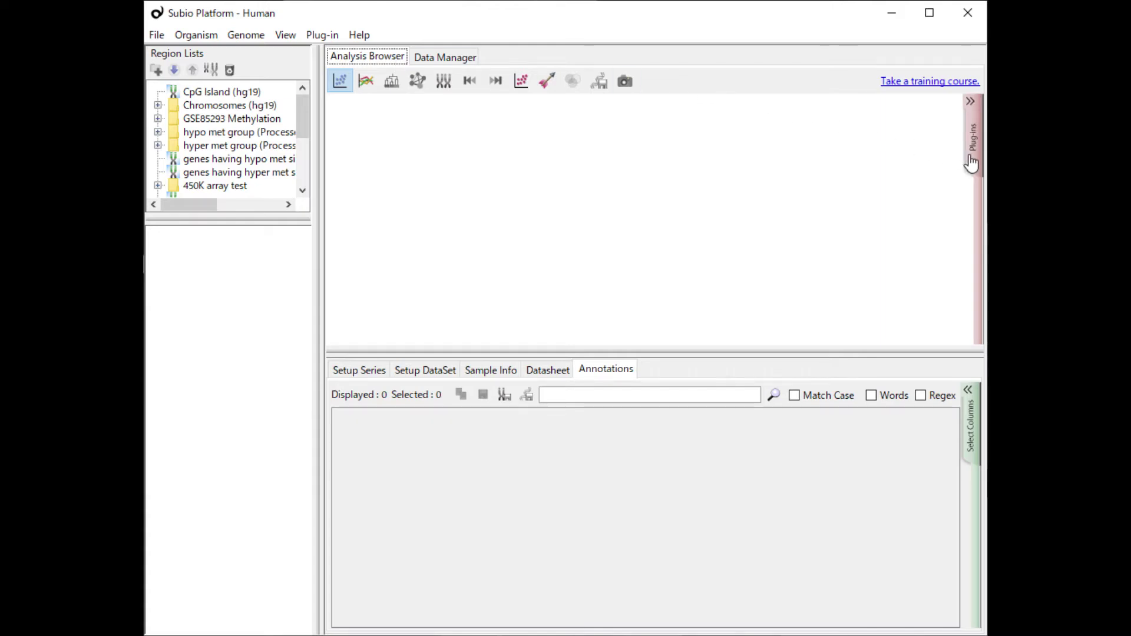
Launch the FASTQ to VCF (RNA-Seq) plug-in from the Plug-ins list.
click(971, 162)
drag(971, 159, 964, 303)
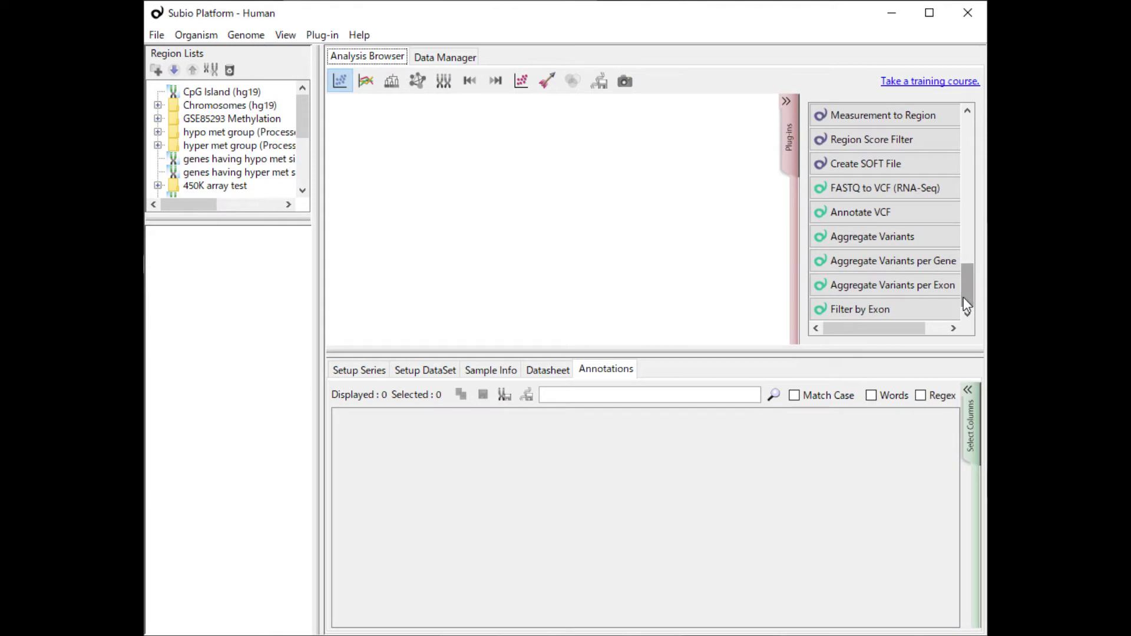
click(890, 194)
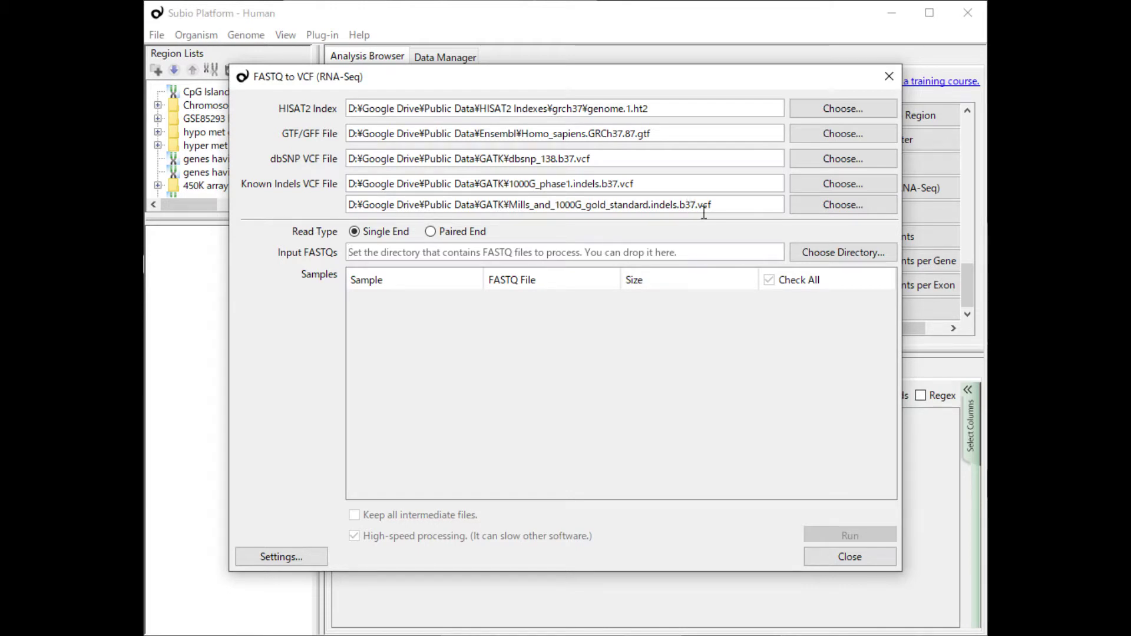
Run FASTQ to VCF on the RNA-Seq folder as paired-end, keeping all intermediate files.
click(812, 254)
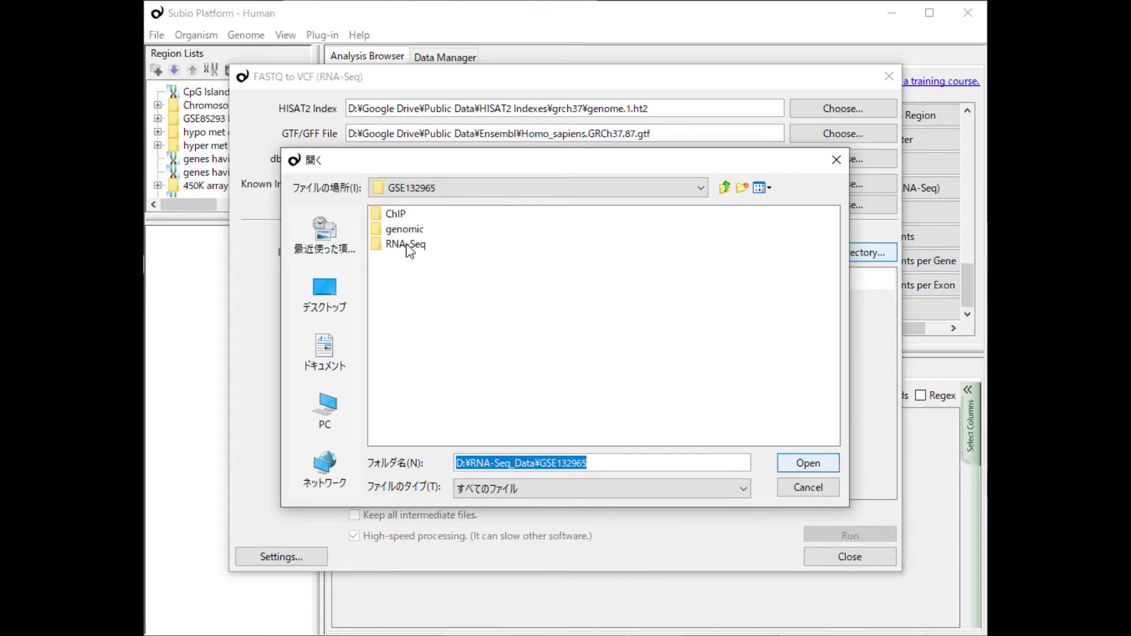
double_click(408, 244)
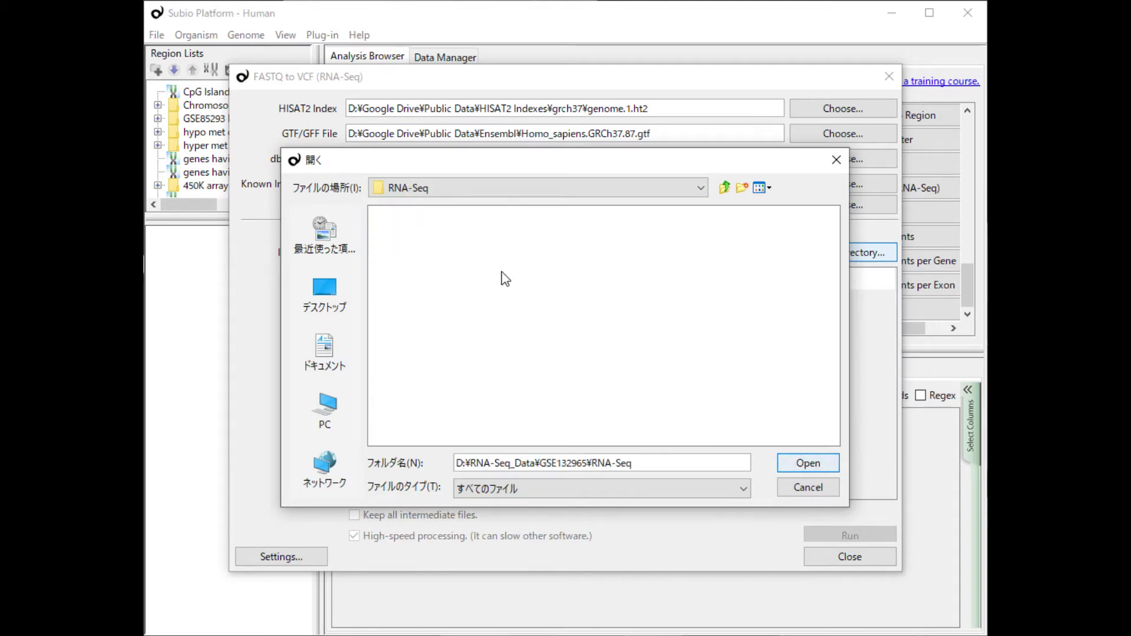
click(802, 465)
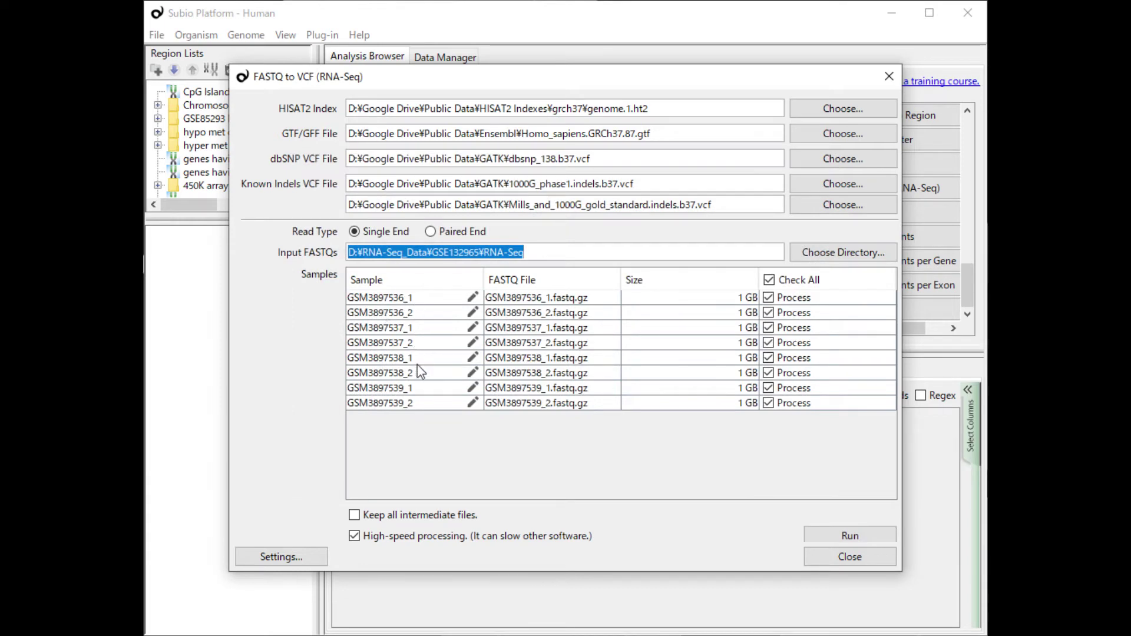
click(431, 232)
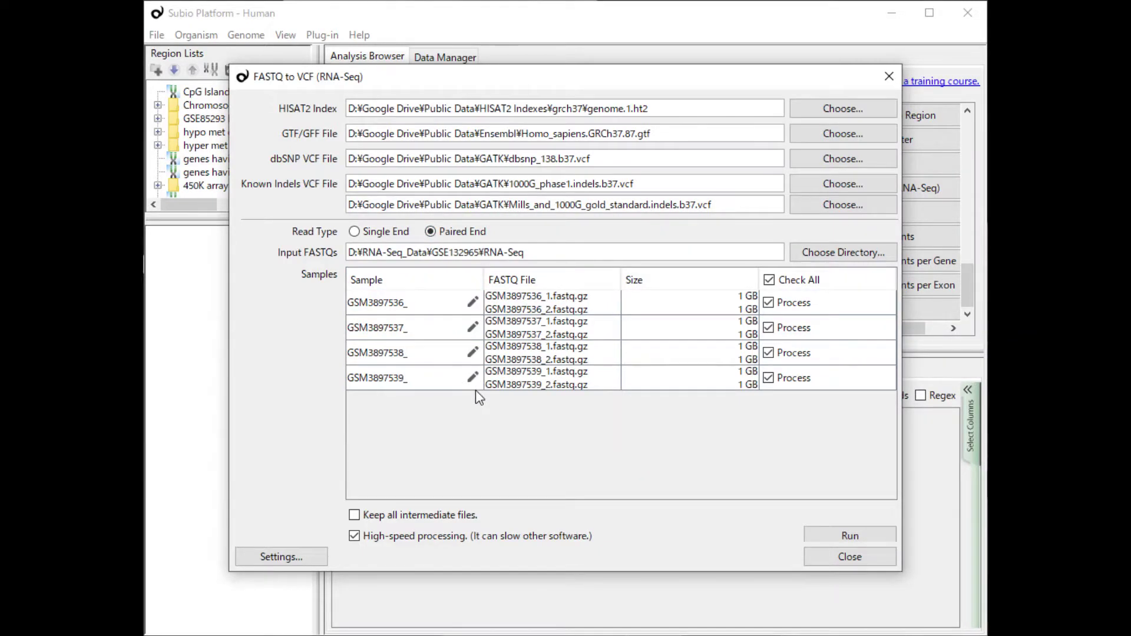
click(354, 516)
click(829, 536)
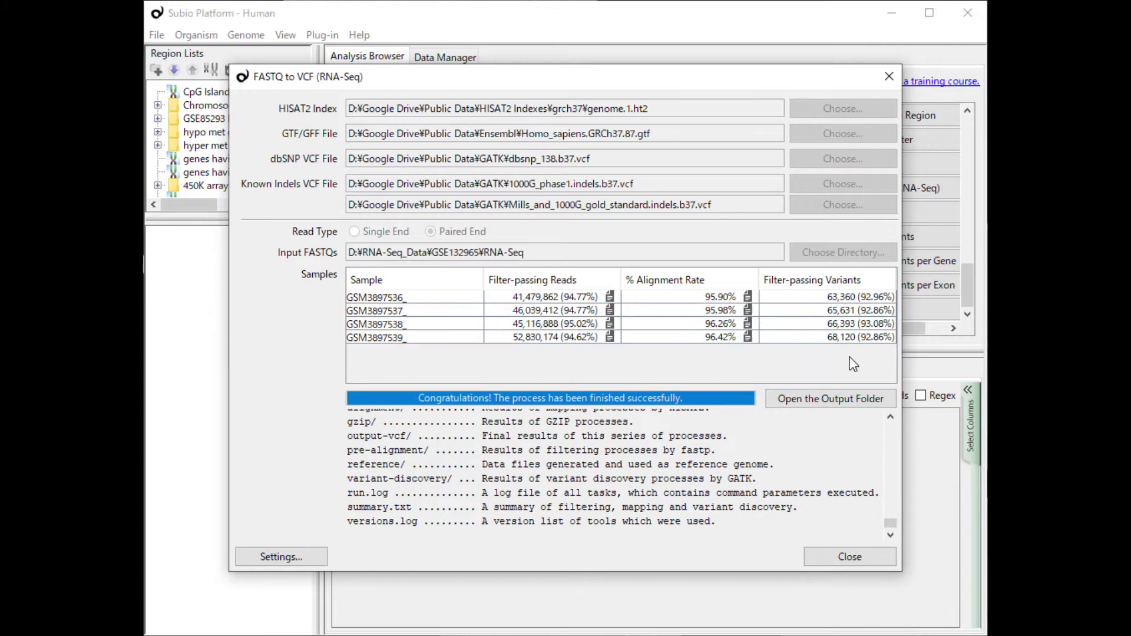
Open the run's output folder and look inside the alignment and output-vcf folders.
click(824, 402)
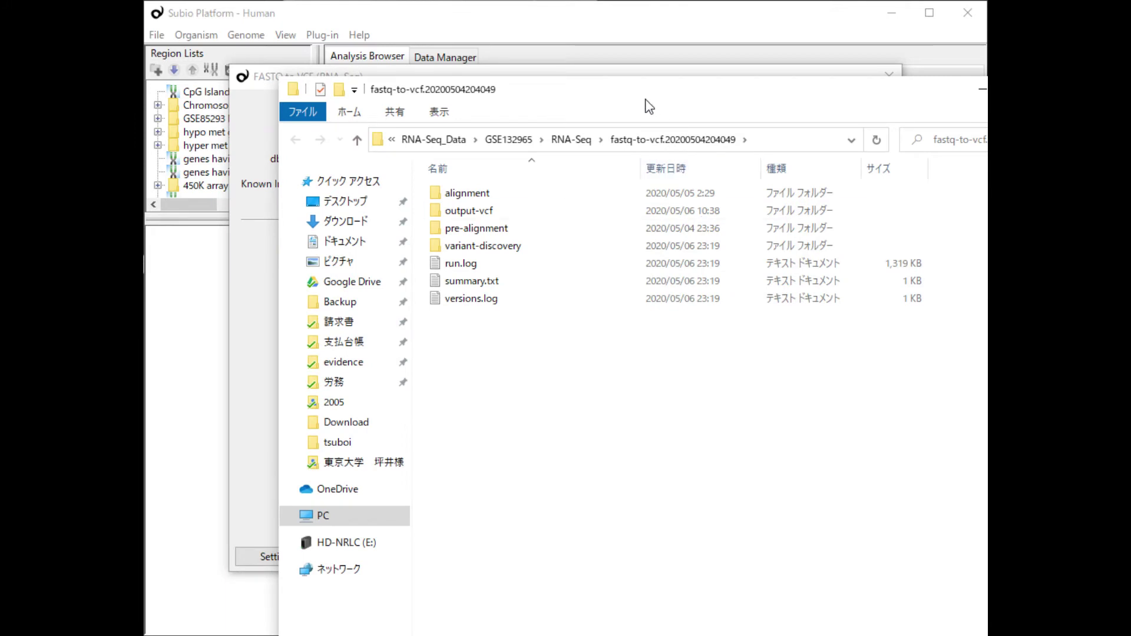
drag(644, 102, 619, 92)
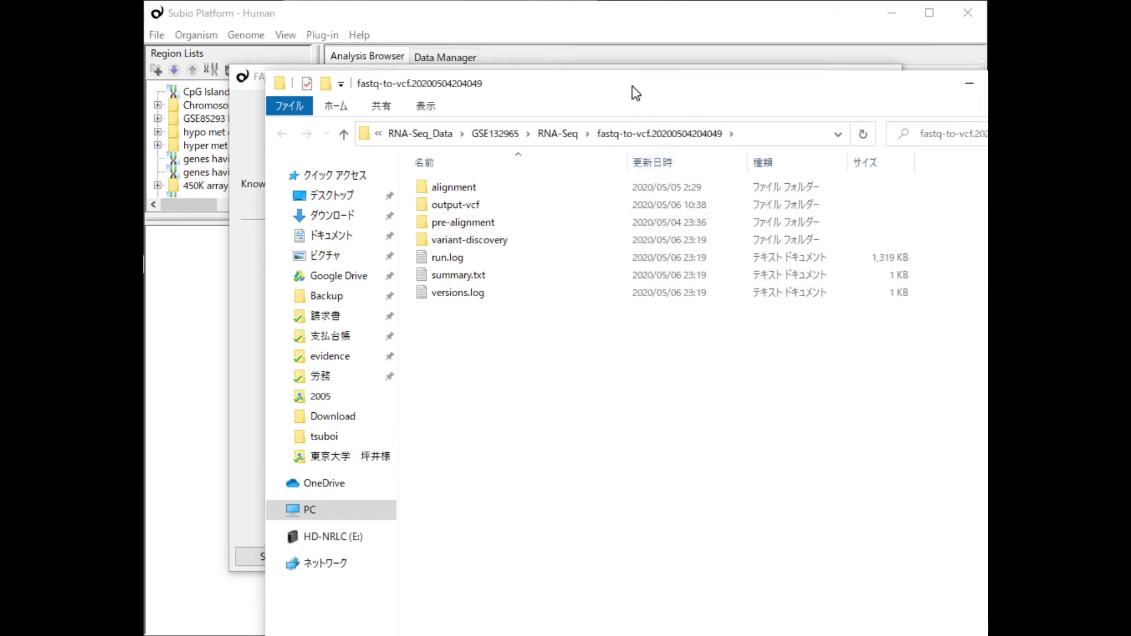
double_click(451, 193)
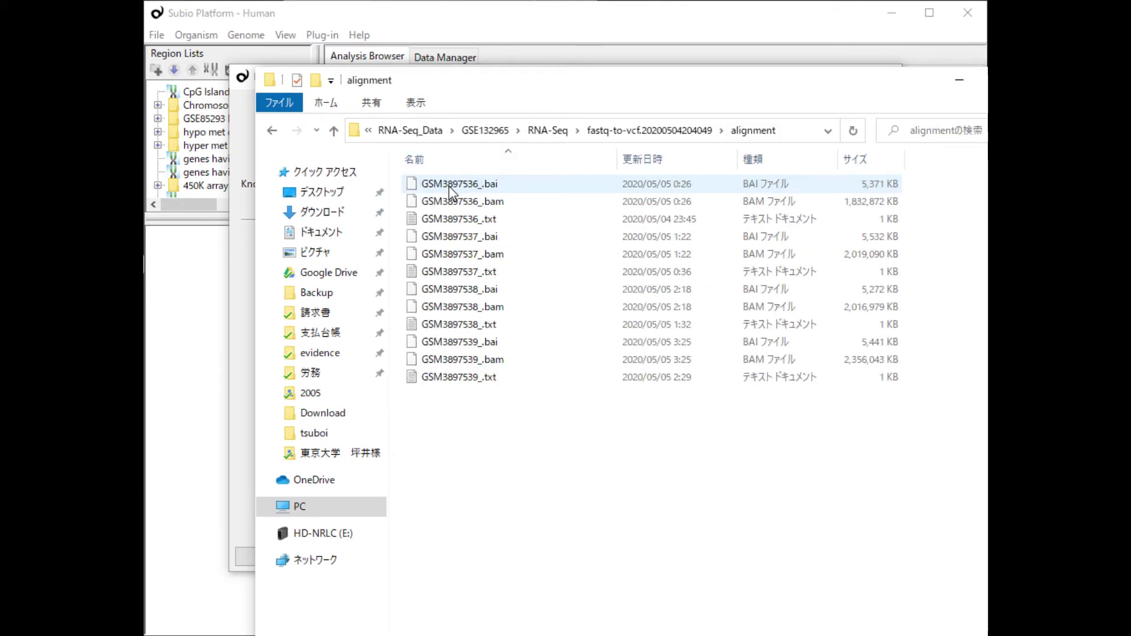
click(658, 134)
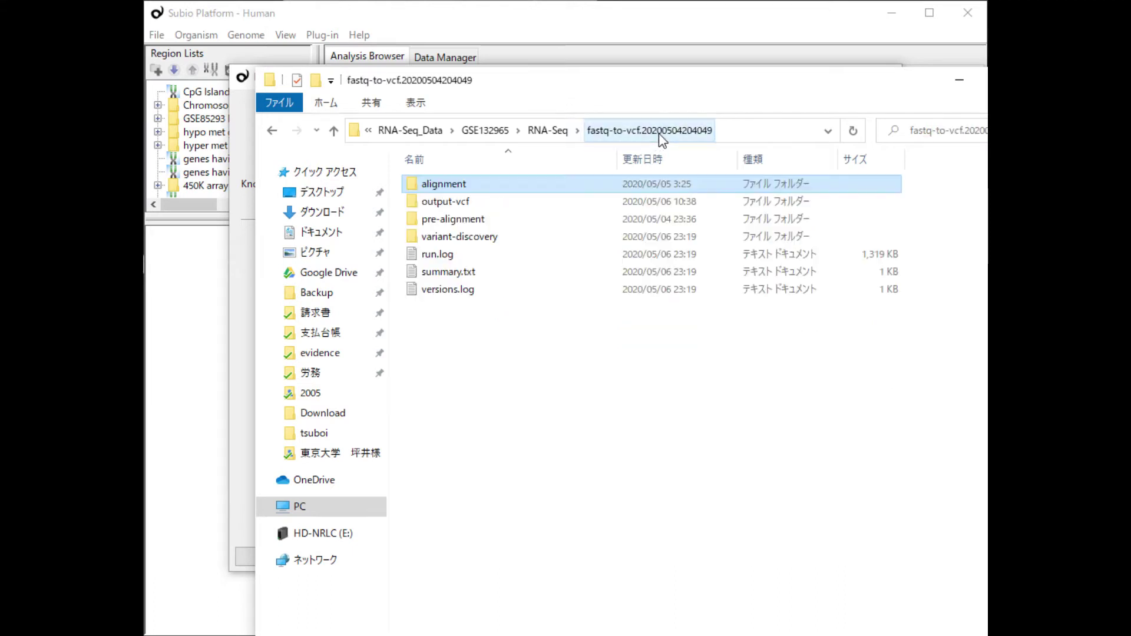
double_click(450, 201)
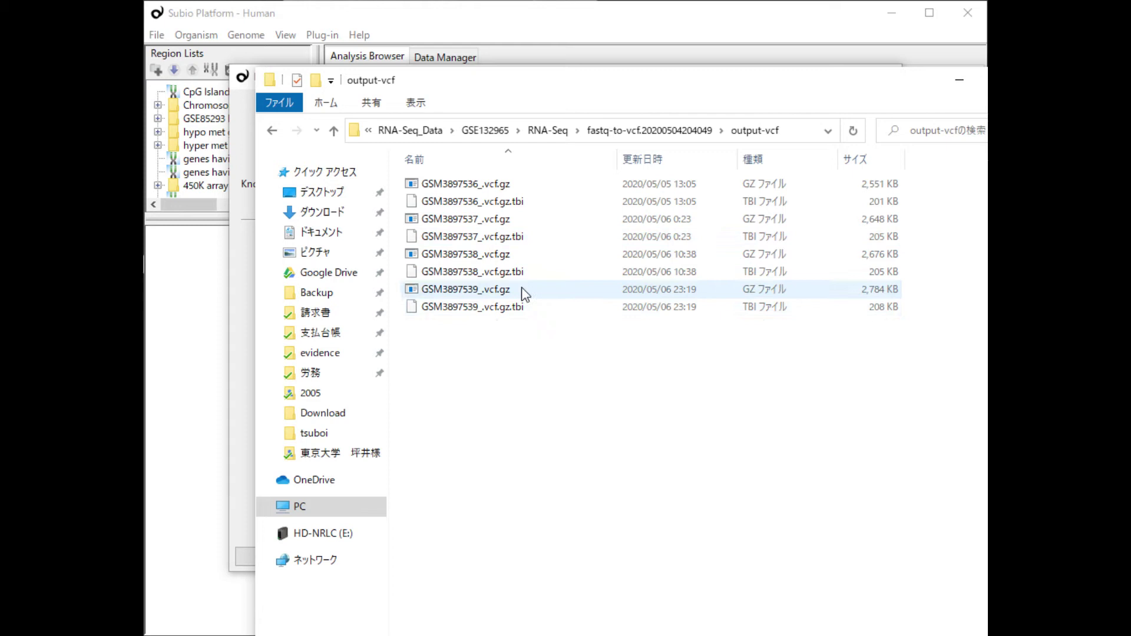
click(695, 134)
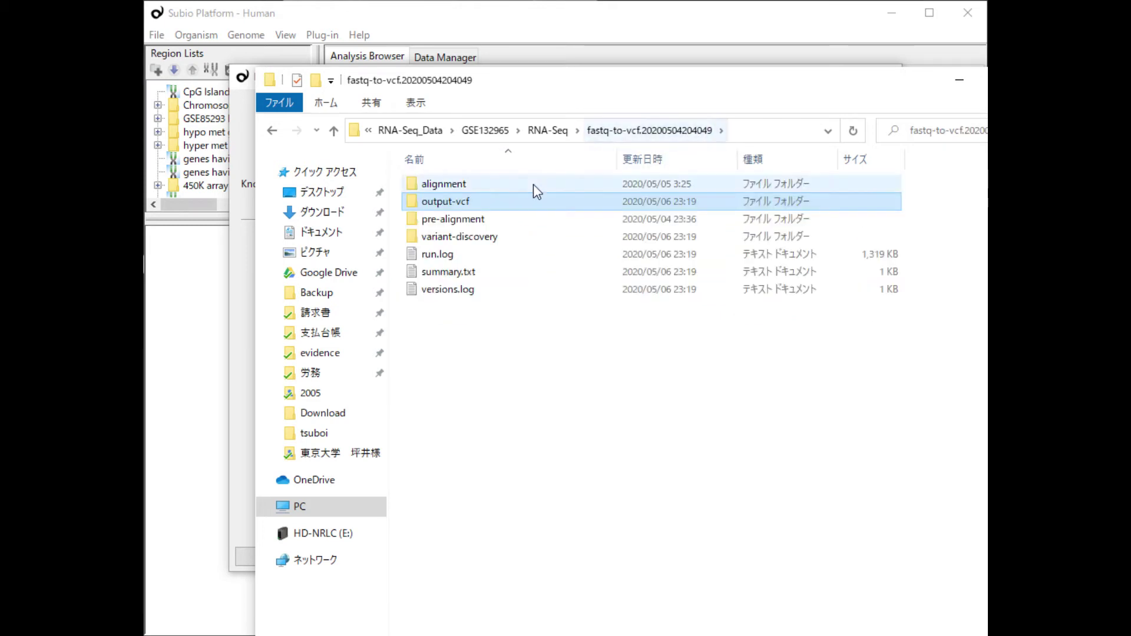
Check pre-alignment, variant-discovery, summary.txt and versions.log, then enter output-vcf.
double_click(487, 220)
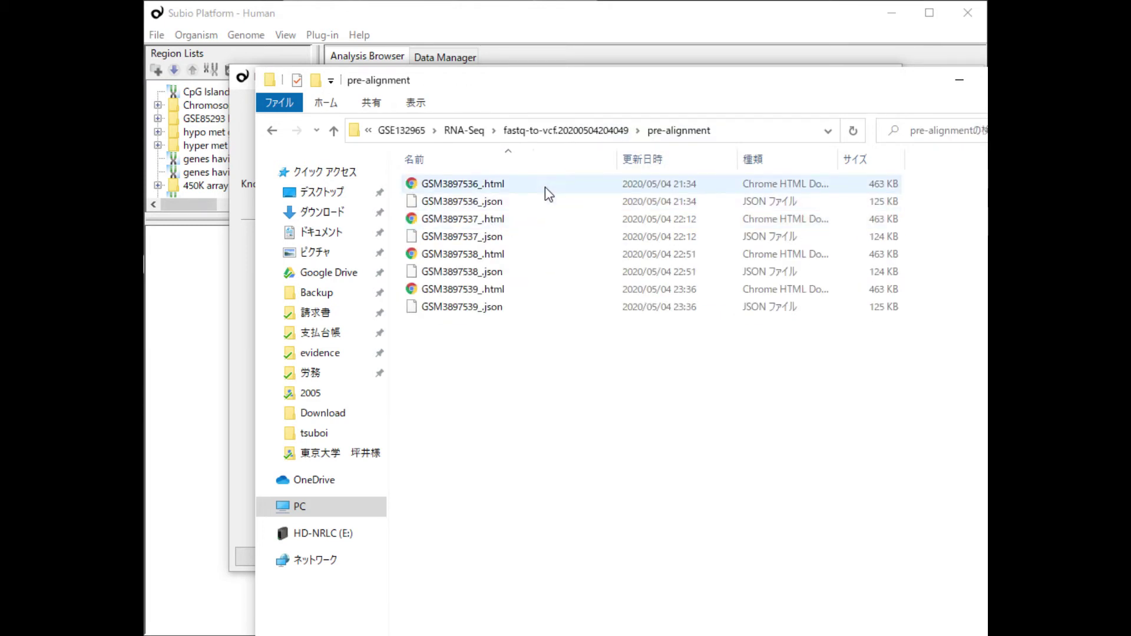
click(606, 134)
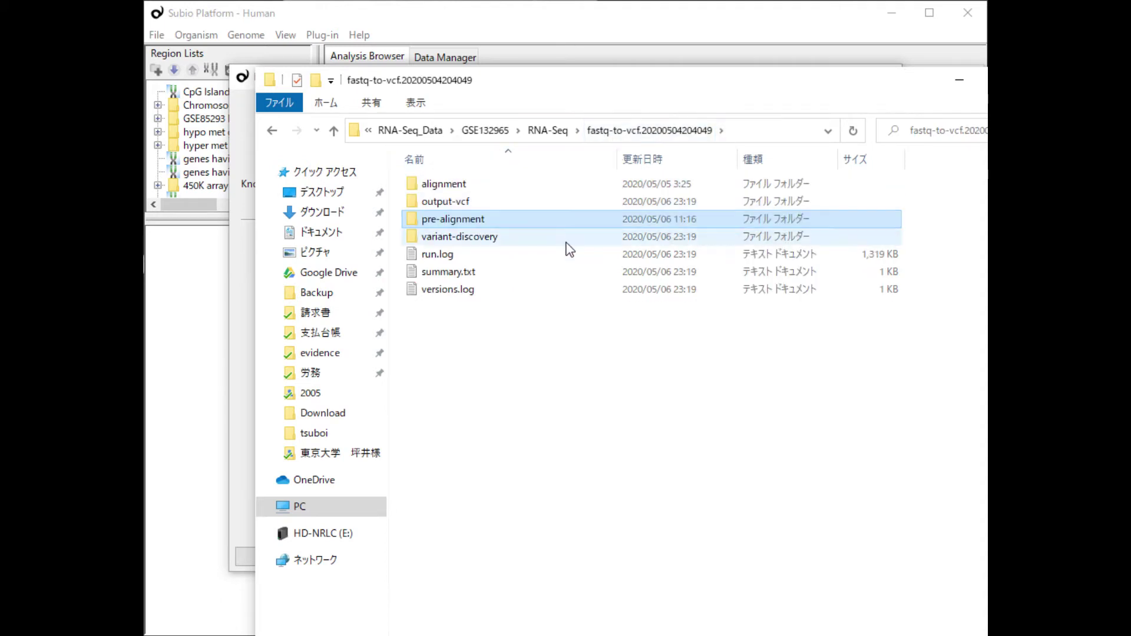
double_click(511, 238)
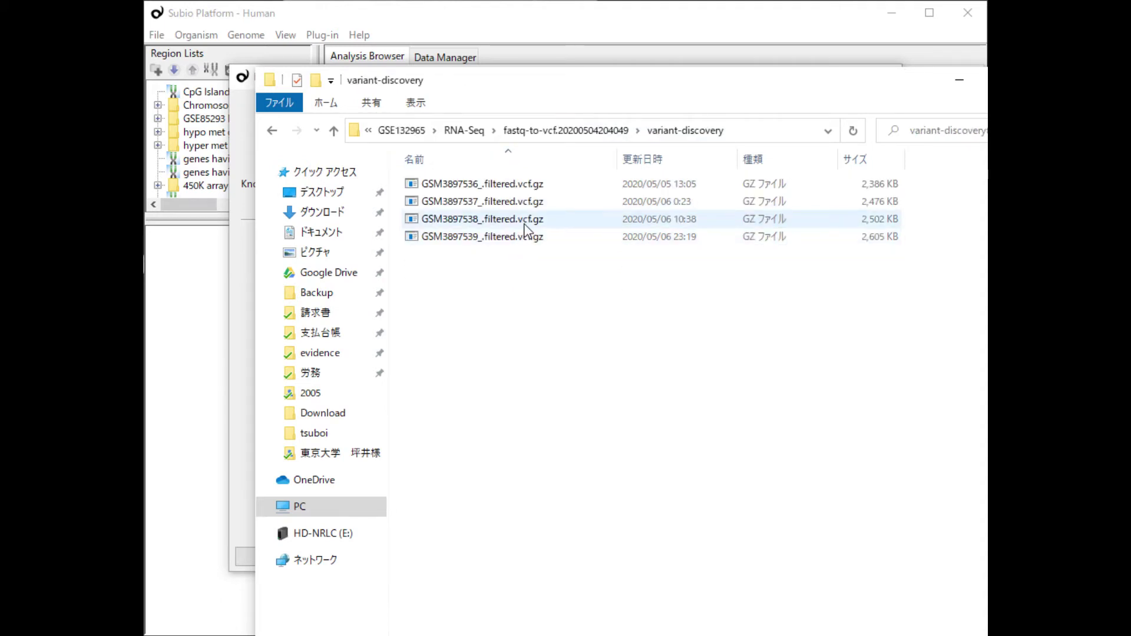
click(609, 134)
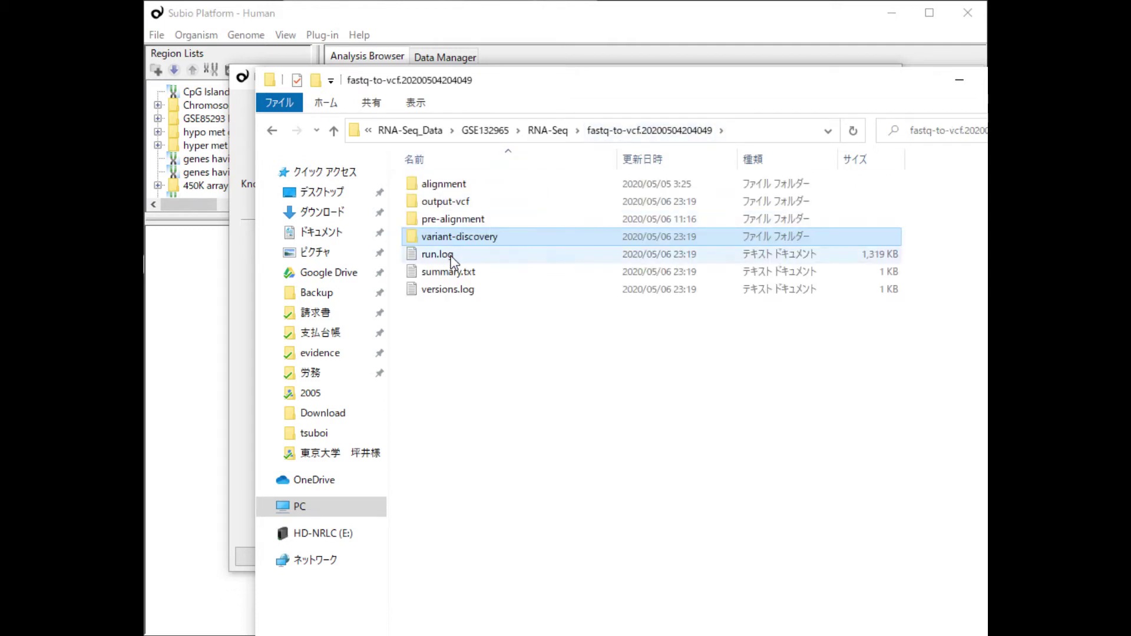
click(461, 269)
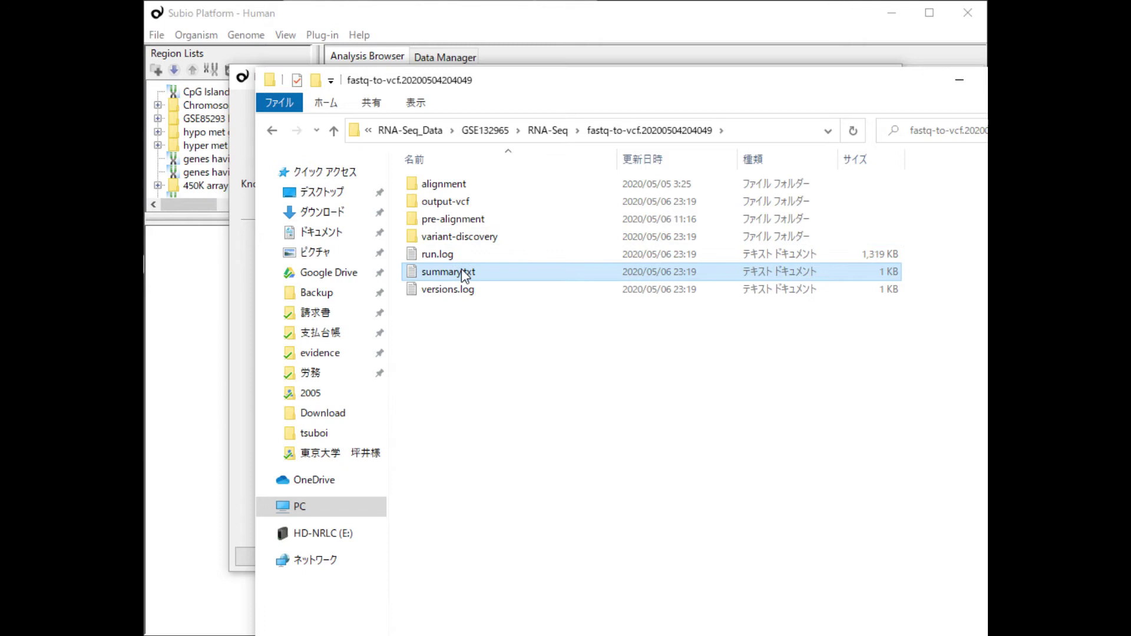
click(466, 291)
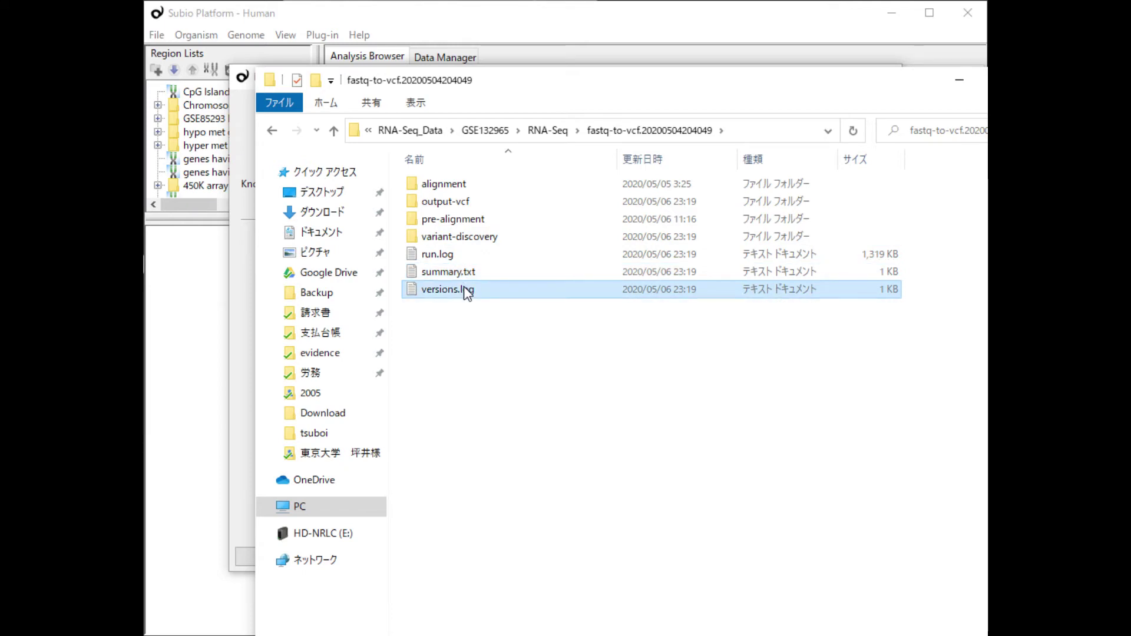
double_click(470, 199)
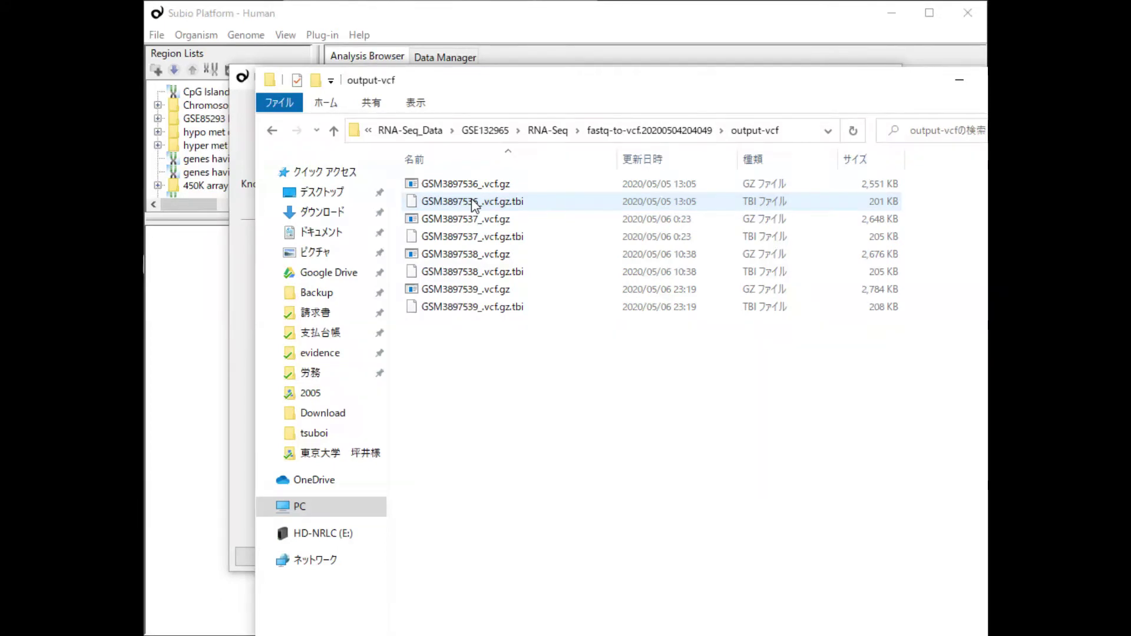
Extract GSM3897536_.vcf.gz in place and open GSM3897536_.vcf in Excel.
click(467, 184)
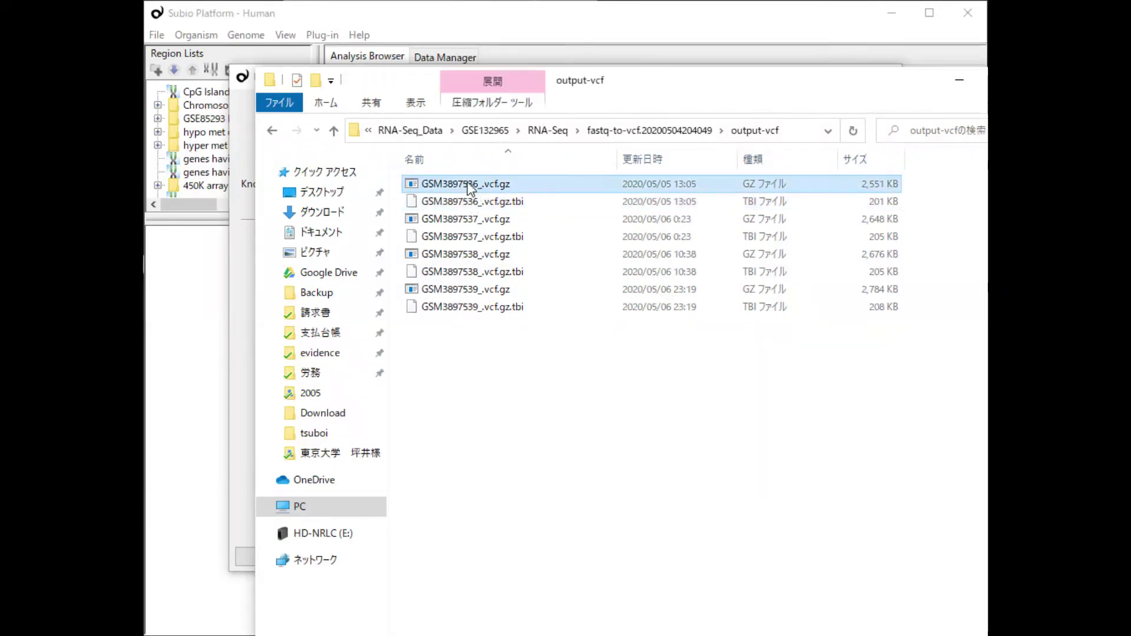
right_click(468, 184)
mouse_move(531, 214)
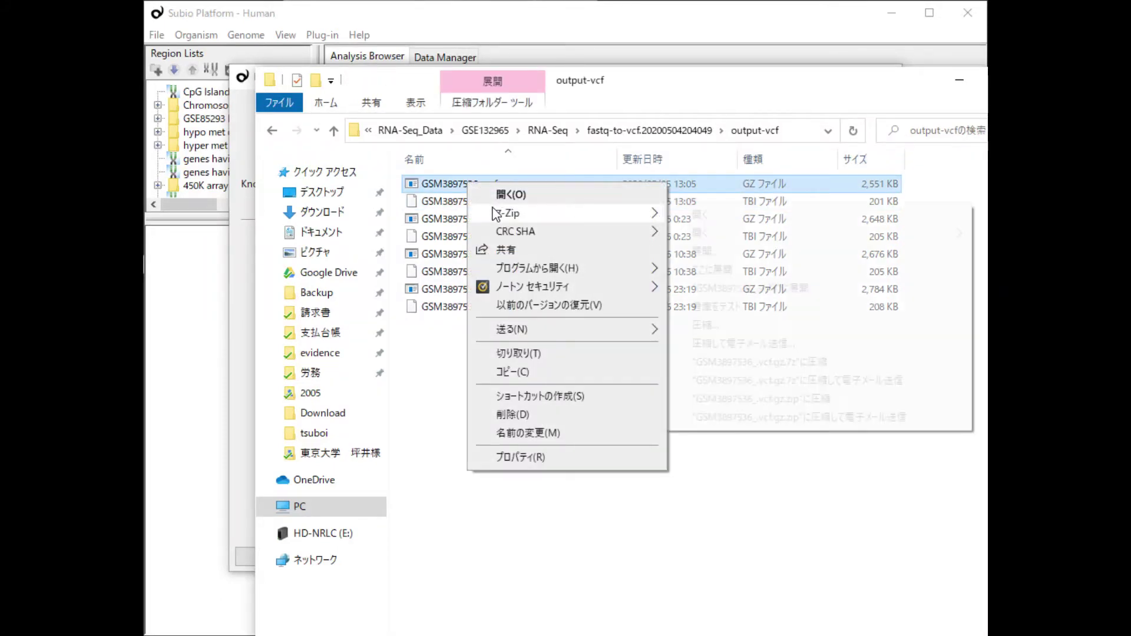
click(712, 269)
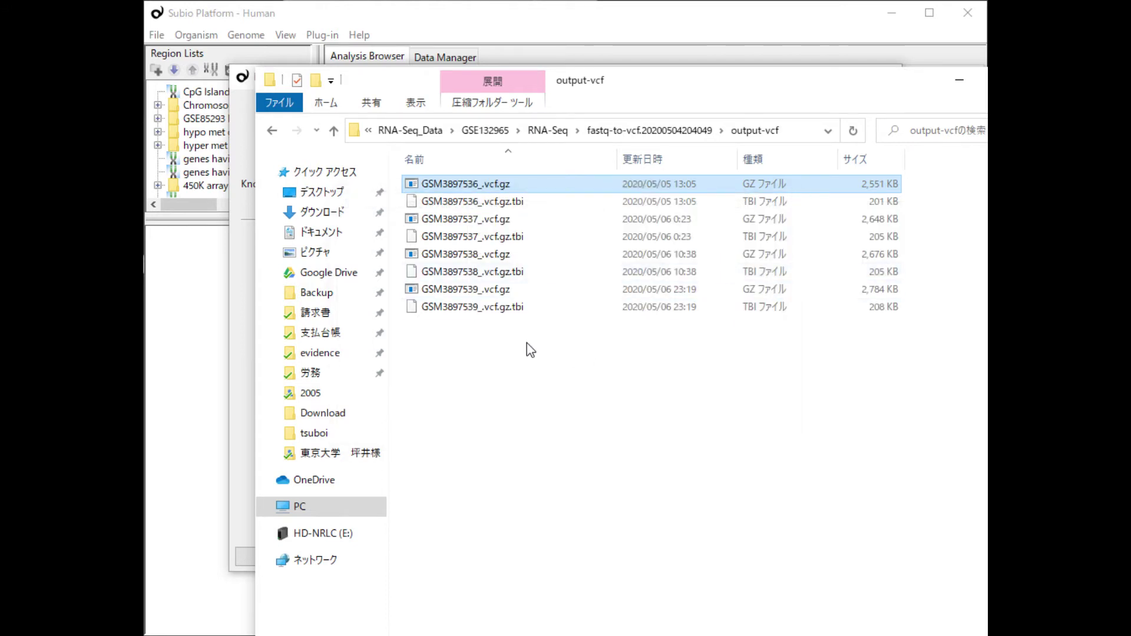
click(470, 186)
double_click(450, 183)
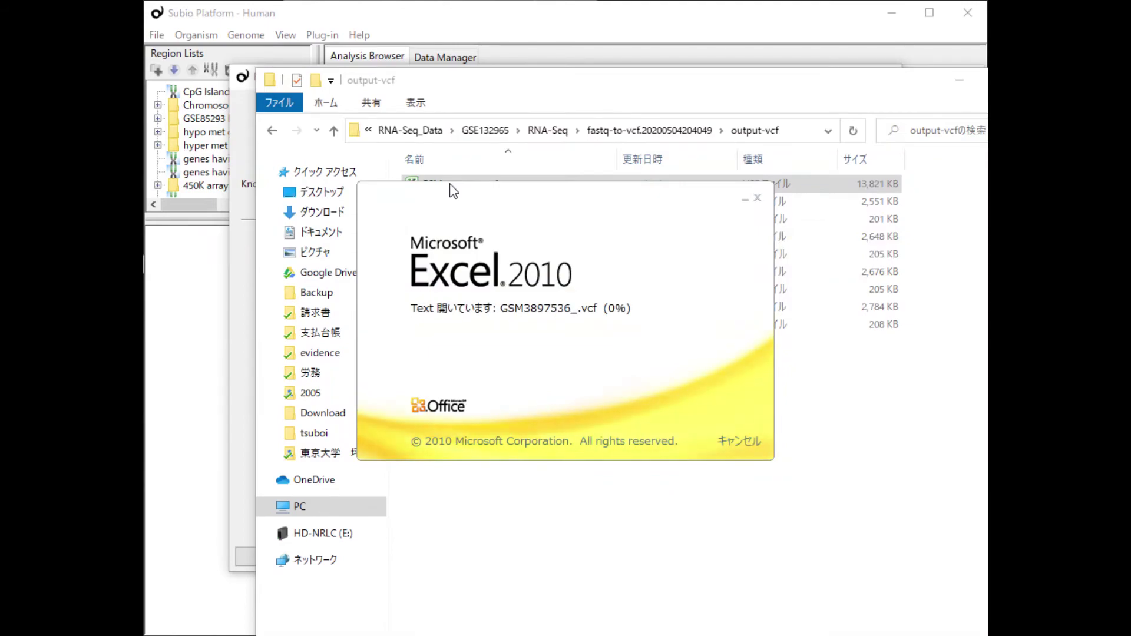
scroll(632, 381, down, 6)
scroll(632, 381, down, 7)
scroll(631, 381, down, 13)
scroll(626, 389, down, 8)
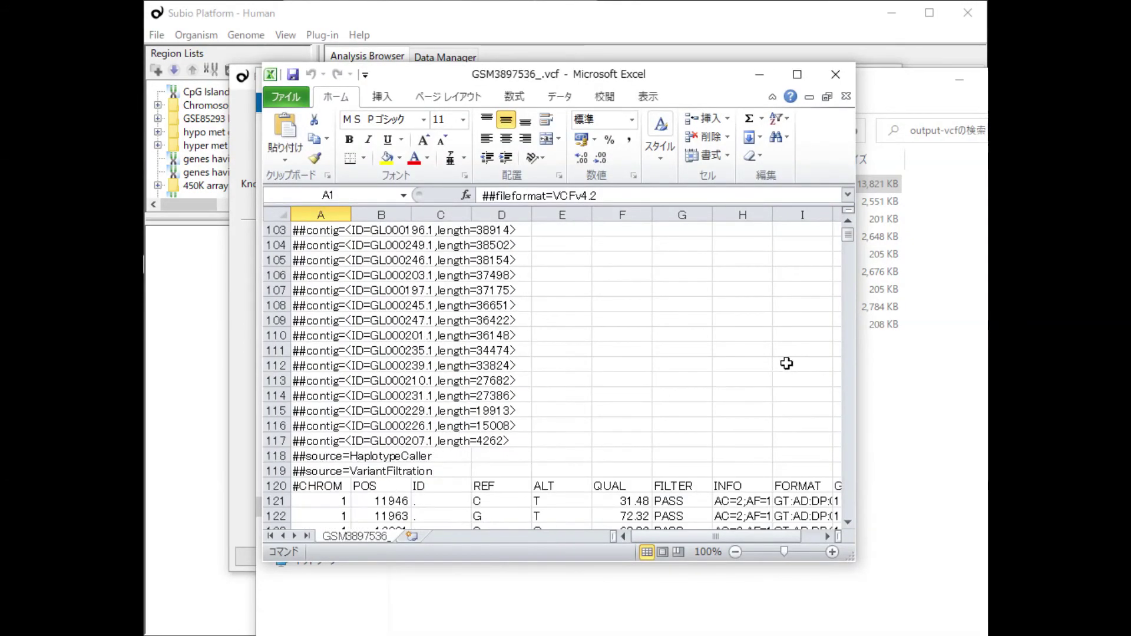
scroll(786, 363, down, 3)
scroll(678, 424, down, 1)
Inspect the first variant's CHROM, POS, QUAL, FILTER and INFO values in a wider window.
click(640, 403)
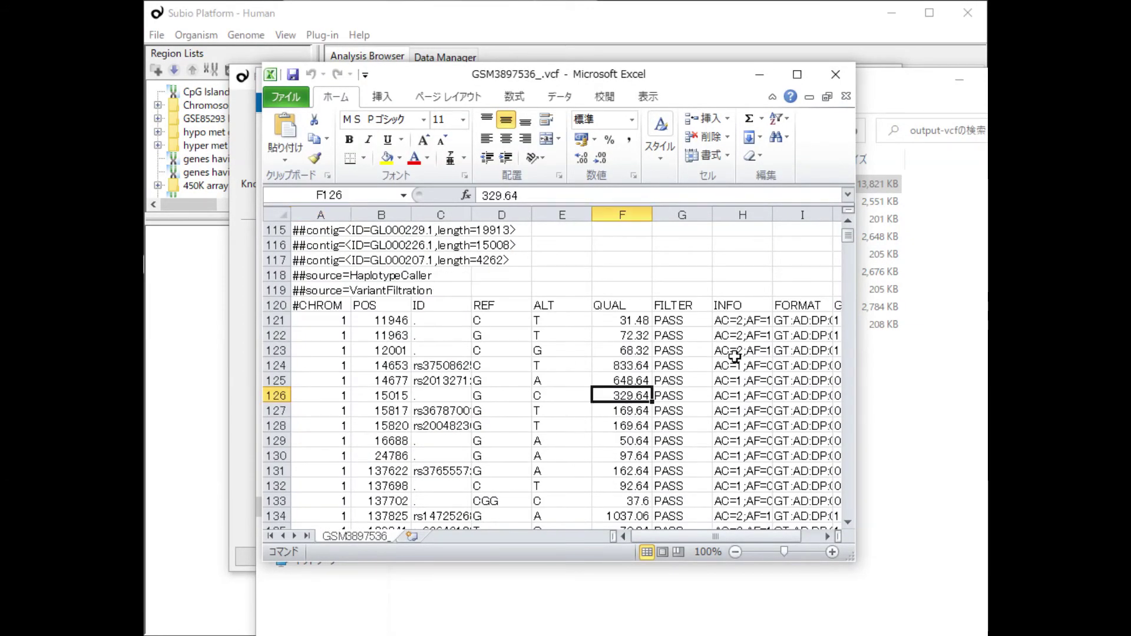
click(735, 323)
mouse_move(854, 559)
mouse_down()
mouse_move(985, 607)
mouse_move(987, 631)
mouse_up()
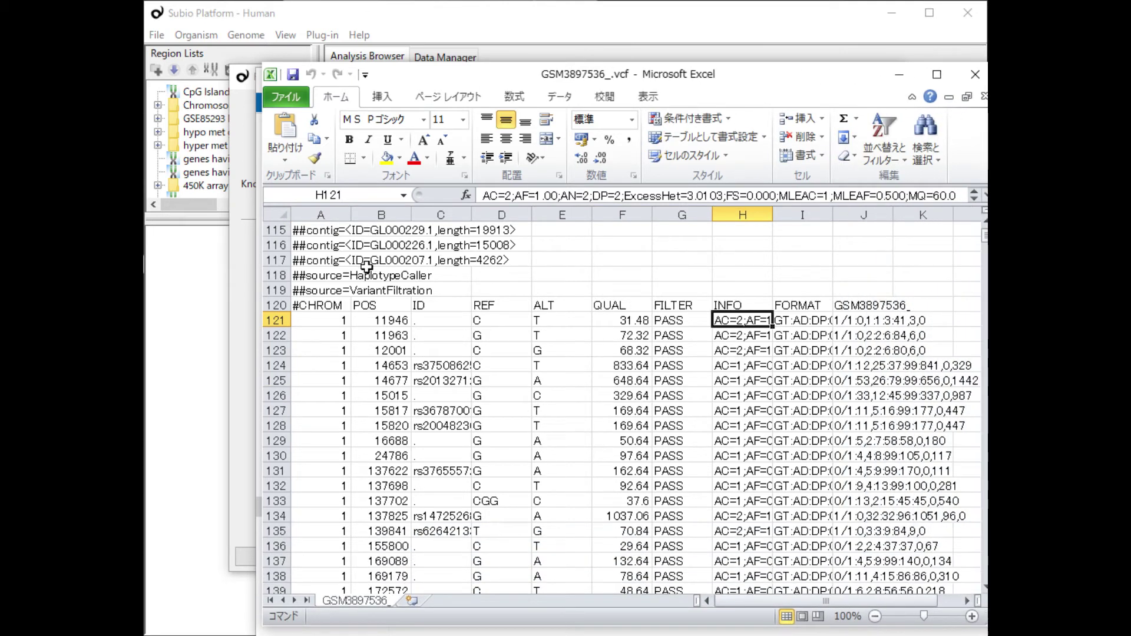
click(337, 318)
click(391, 319)
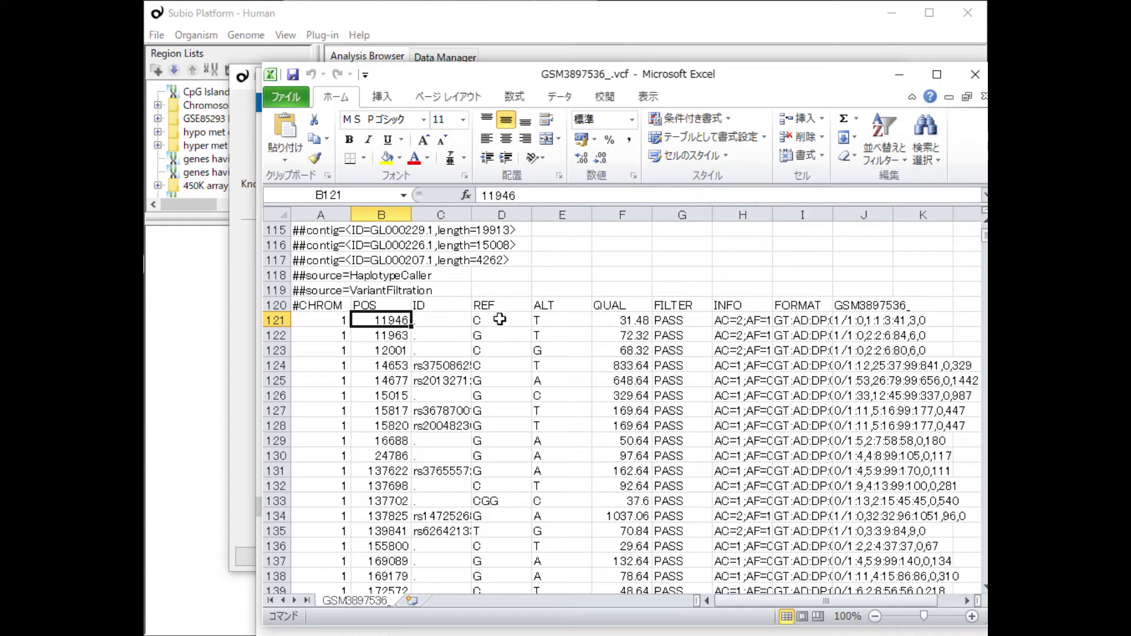
click(636, 319)
click(668, 322)
click(750, 319)
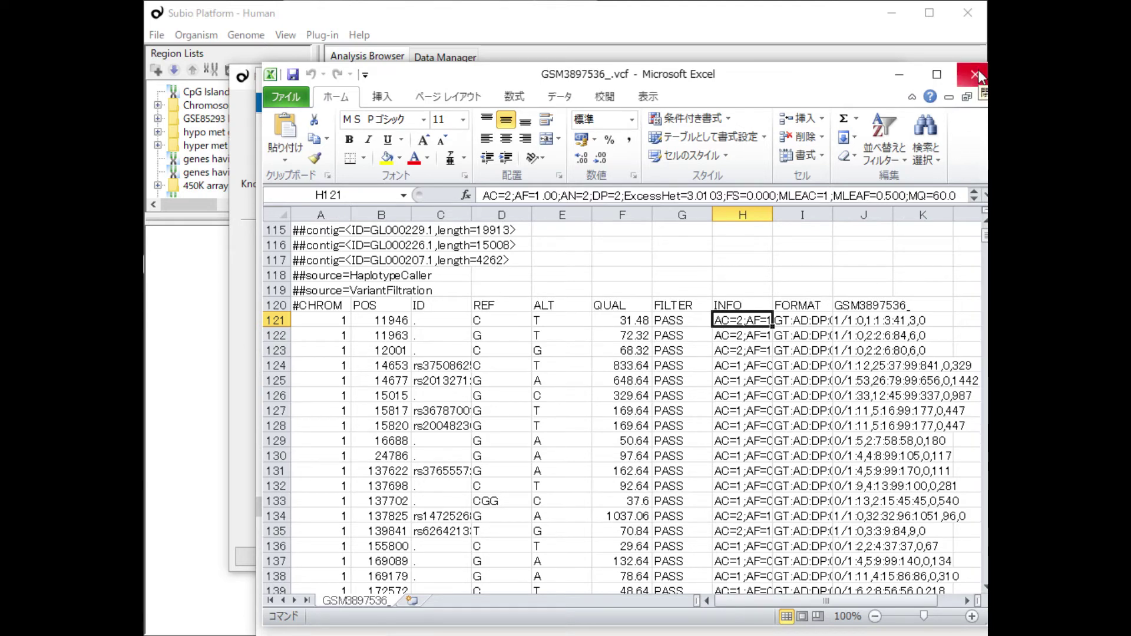
Close Excel and delete the extracted GSM3897536_.vcf with 削除 (Delete).
click(978, 70)
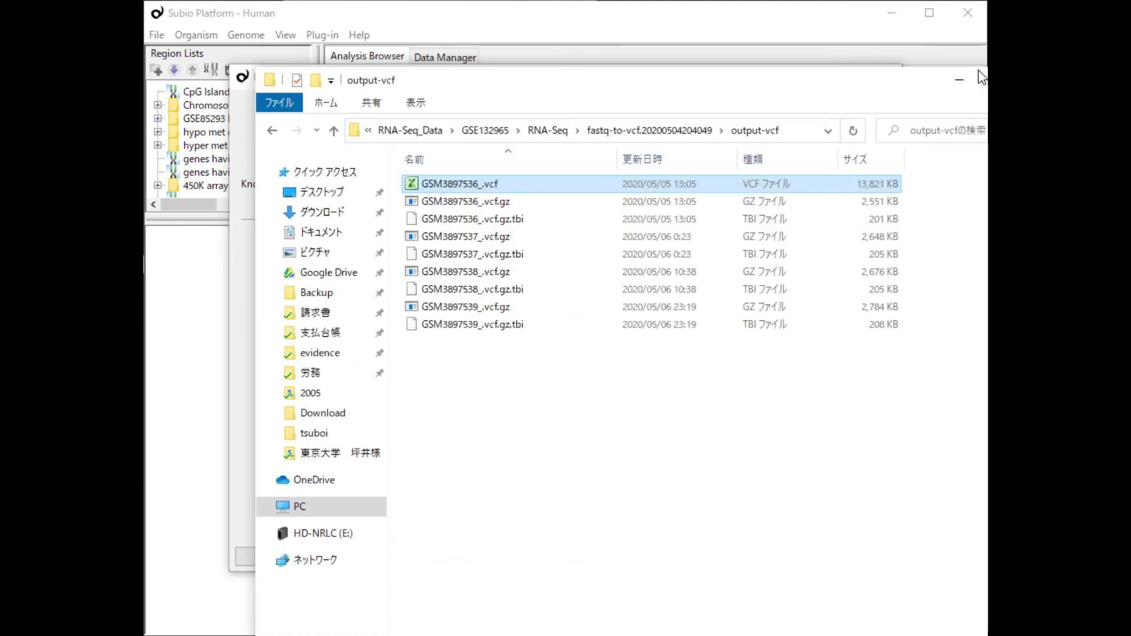
right_click(436, 184)
click(491, 413)
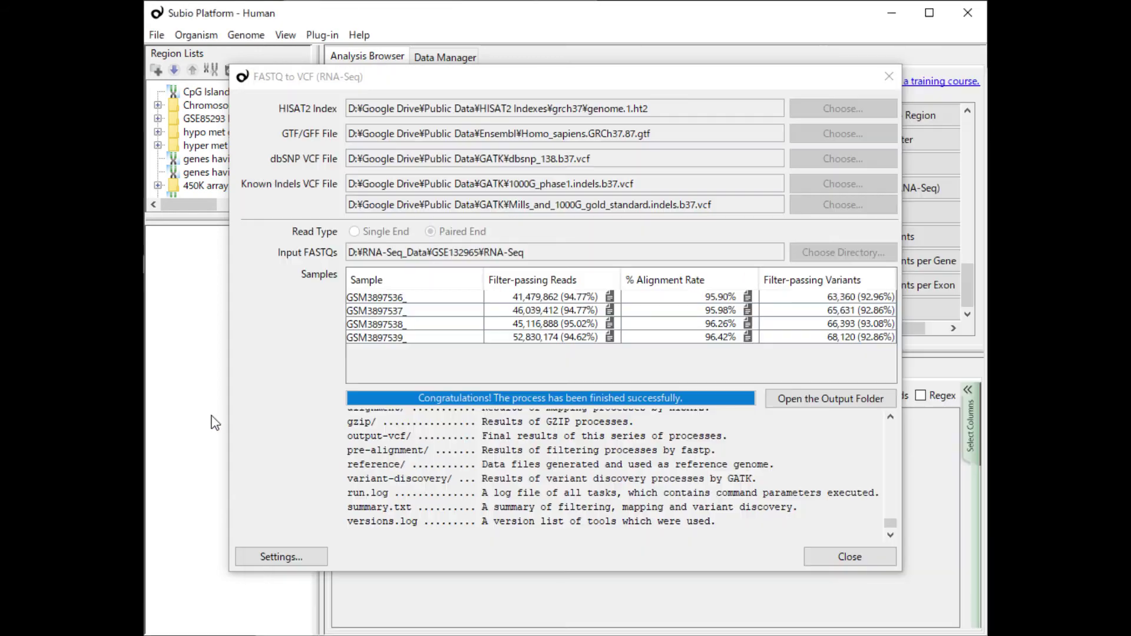
Launch Annotate VCF with RNA-Seq > fastq-to-vcf.20200504204049 > output-vcf as input directory.
click(850, 557)
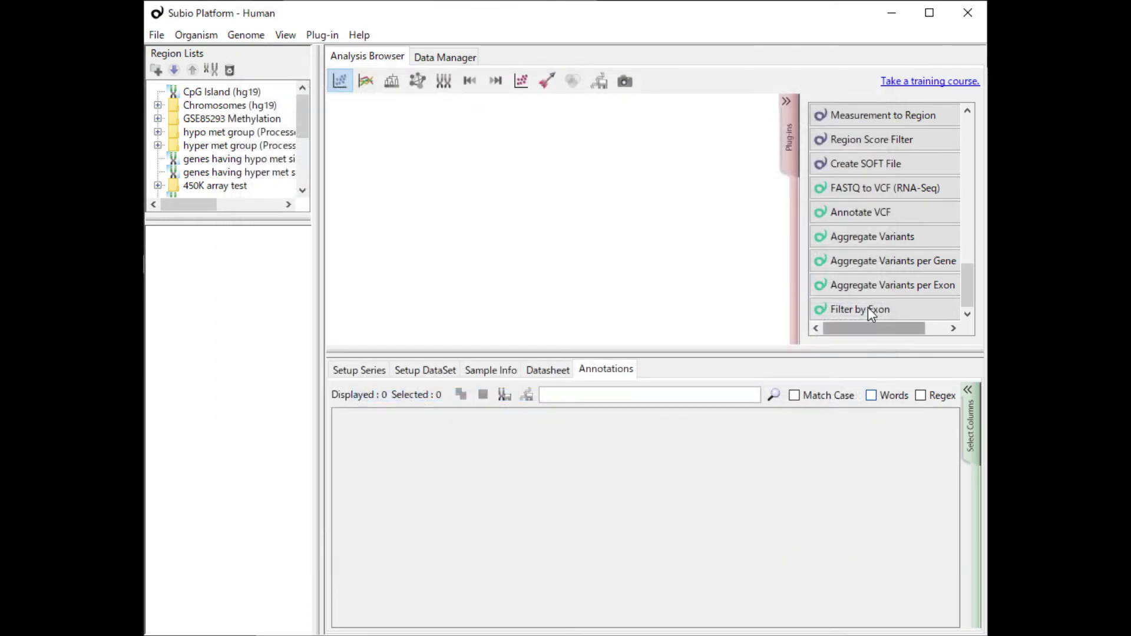
click(861, 221)
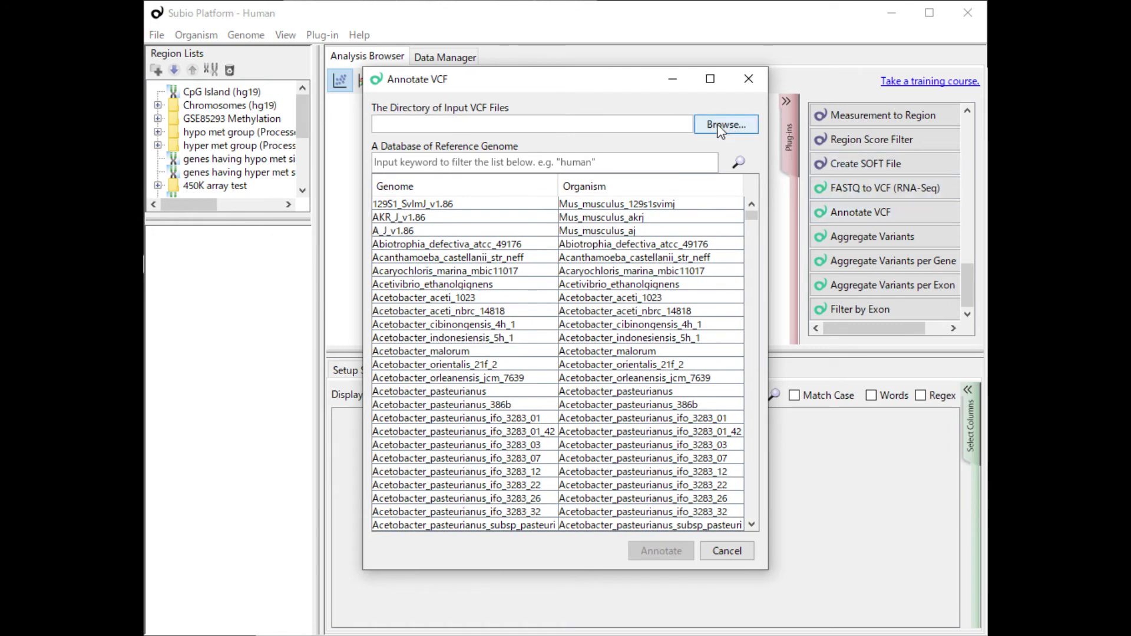
click(720, 127)
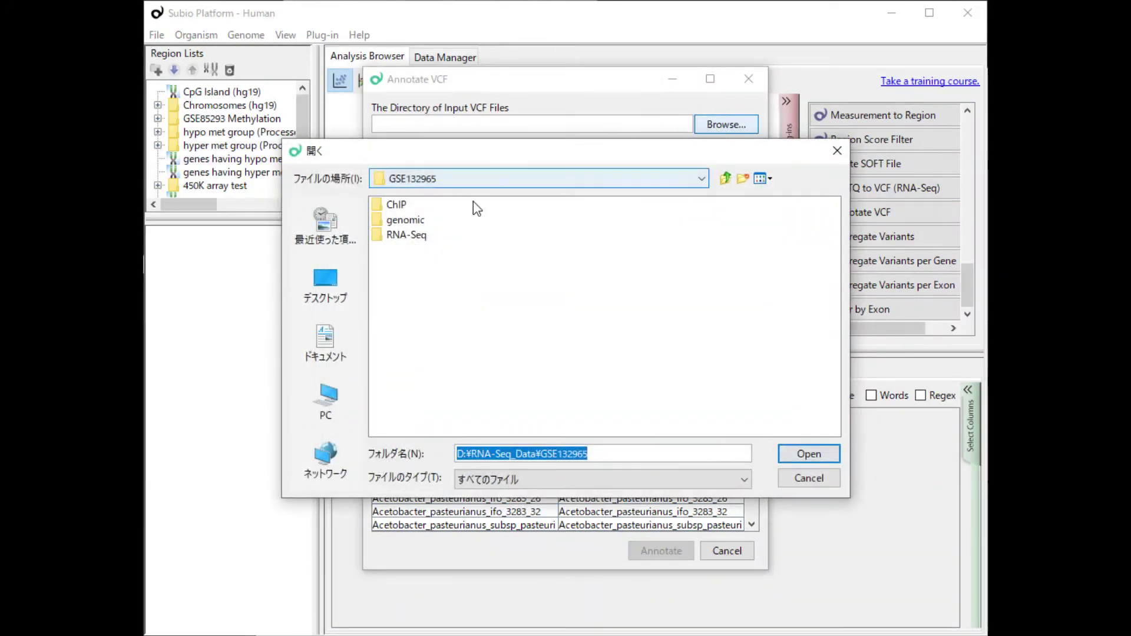
double_click(415, 238)
double_click(421, 206)
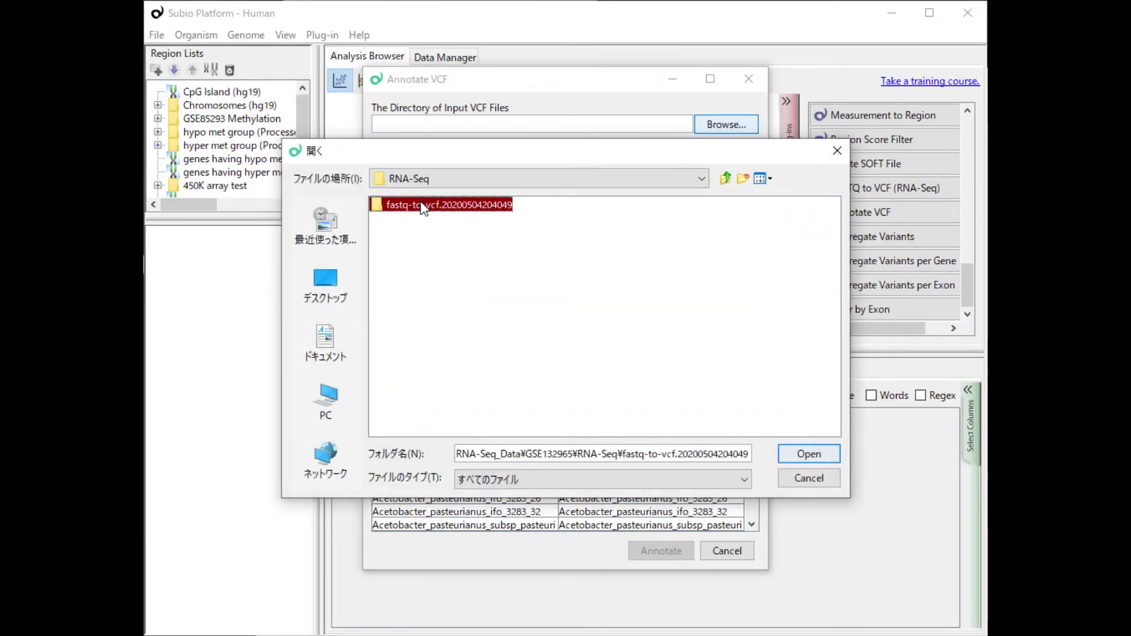
double_click(410, 220)
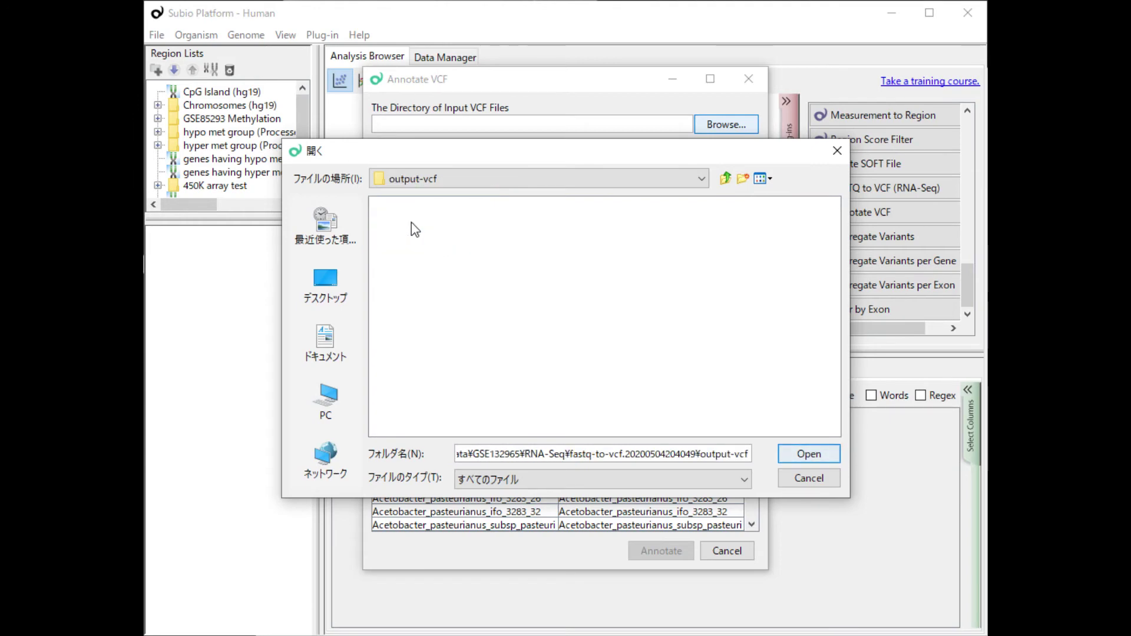
click(805, 455)
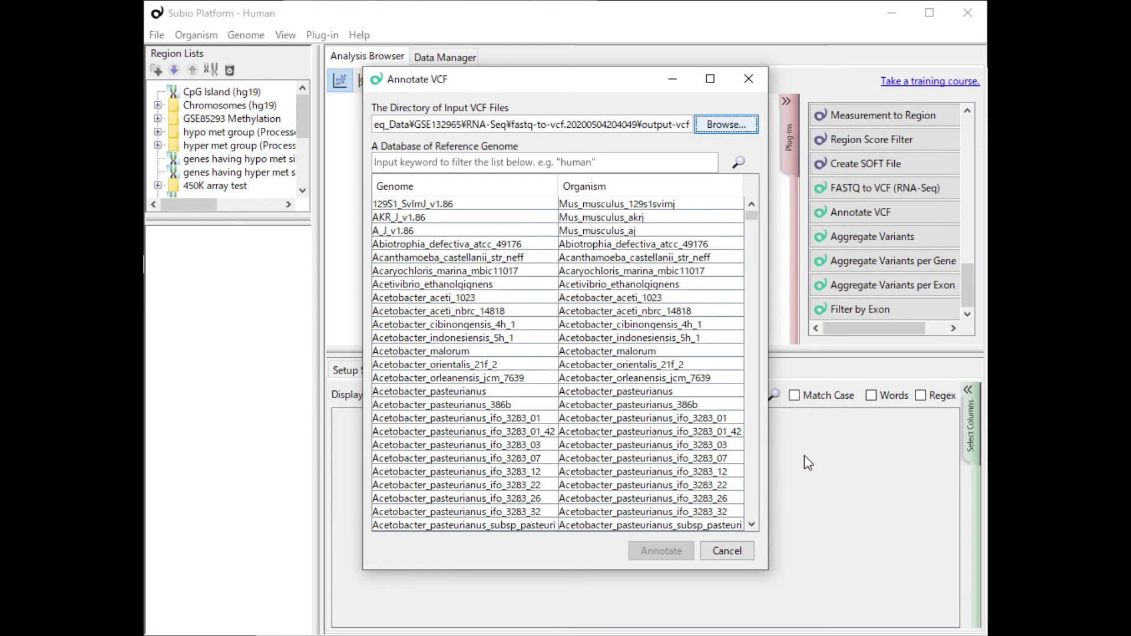
Filter genomes for 'human', pick GRCh37.p13.RefSeq, and run the annotation.
click(604, 162)
text(human)
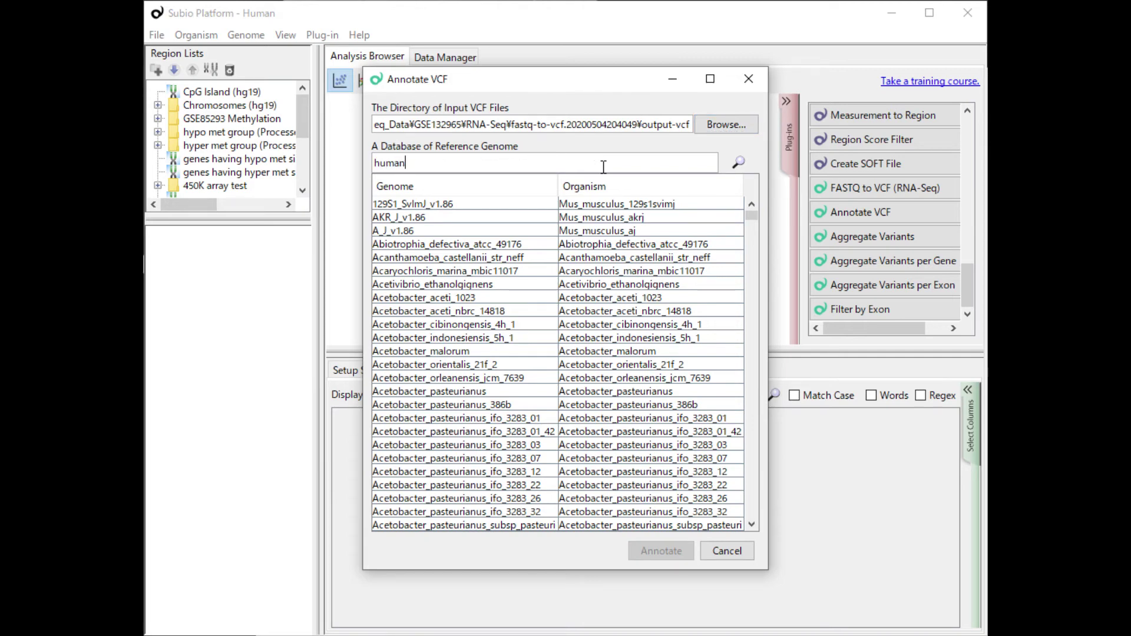
key(Return)
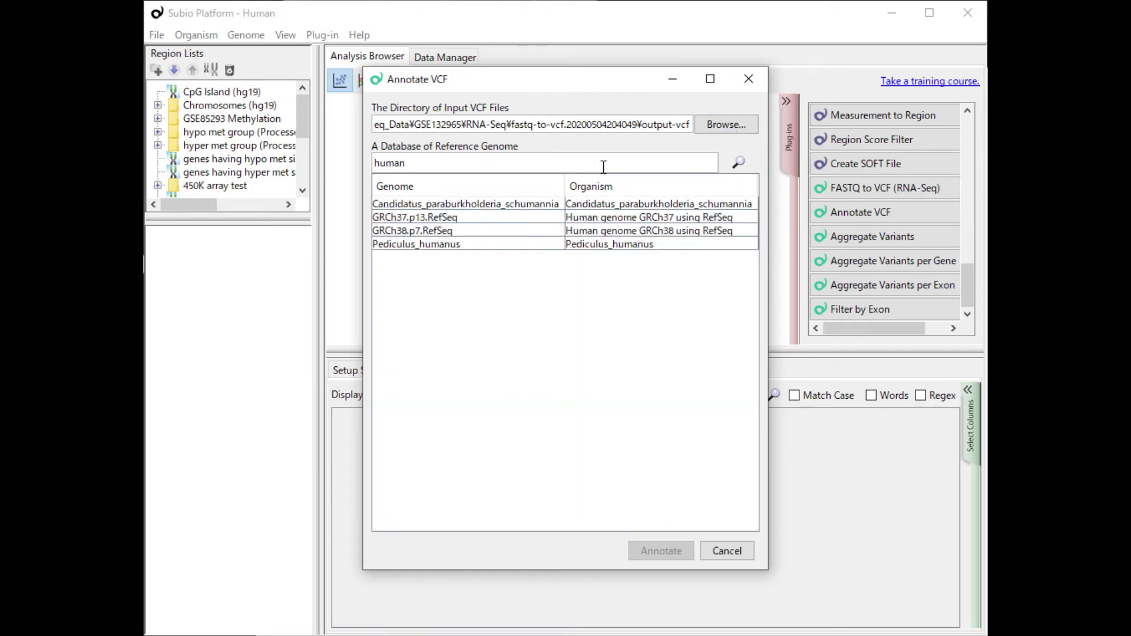
click(623, 220)
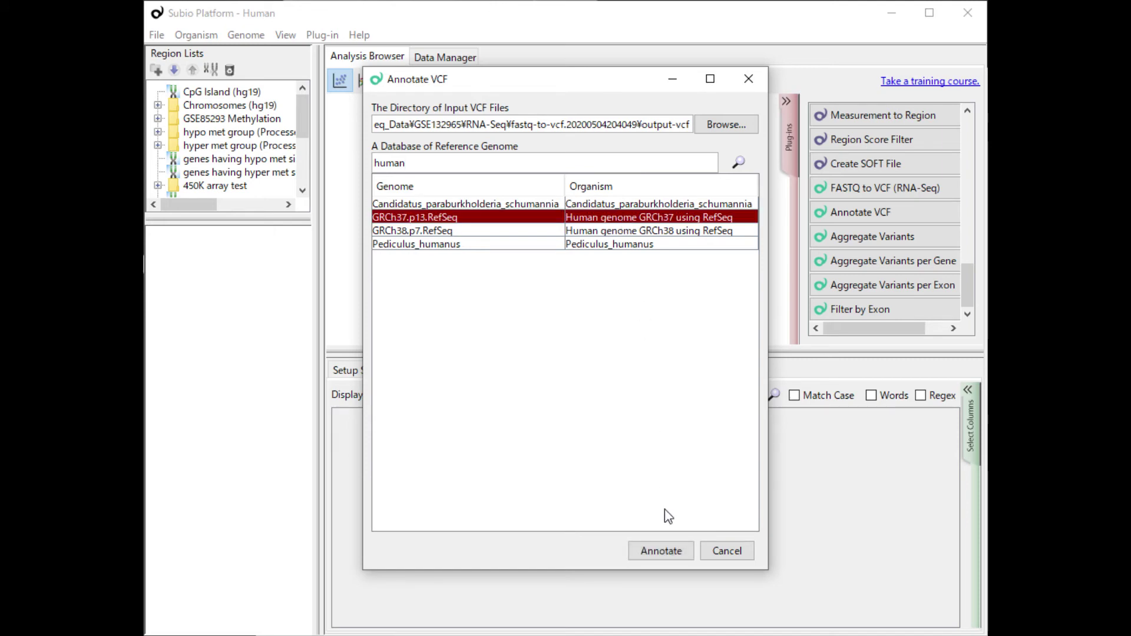
click(661, 551)
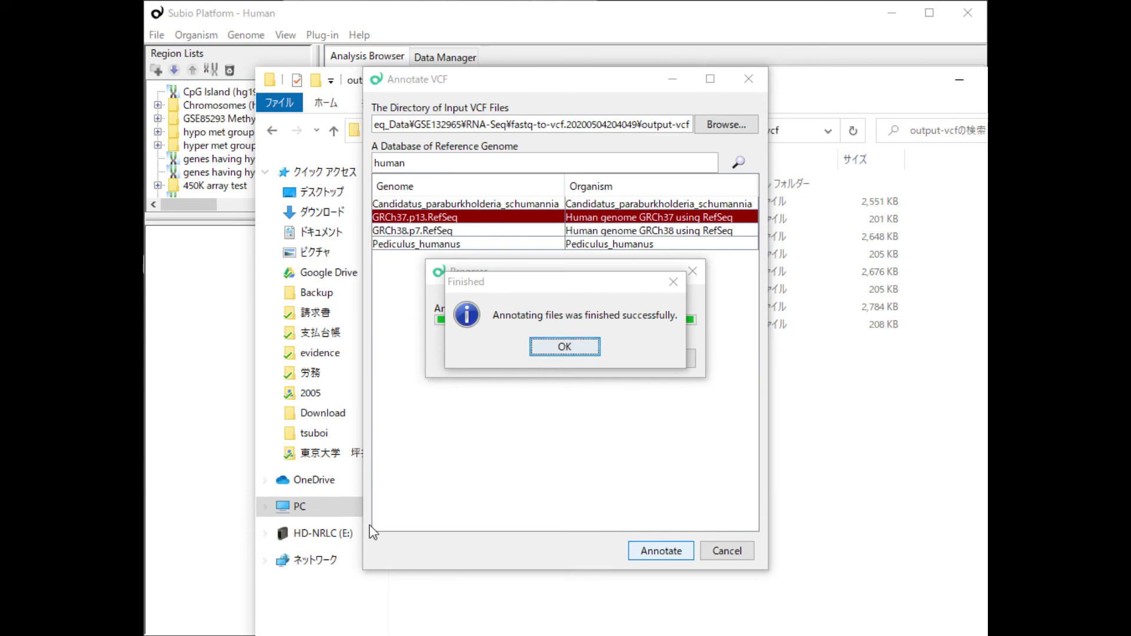
Dismiss the Finished message, close Annotate VCF, and open annotated_vcf's GSM3897536_.eff.vcf.
click(544, 351)
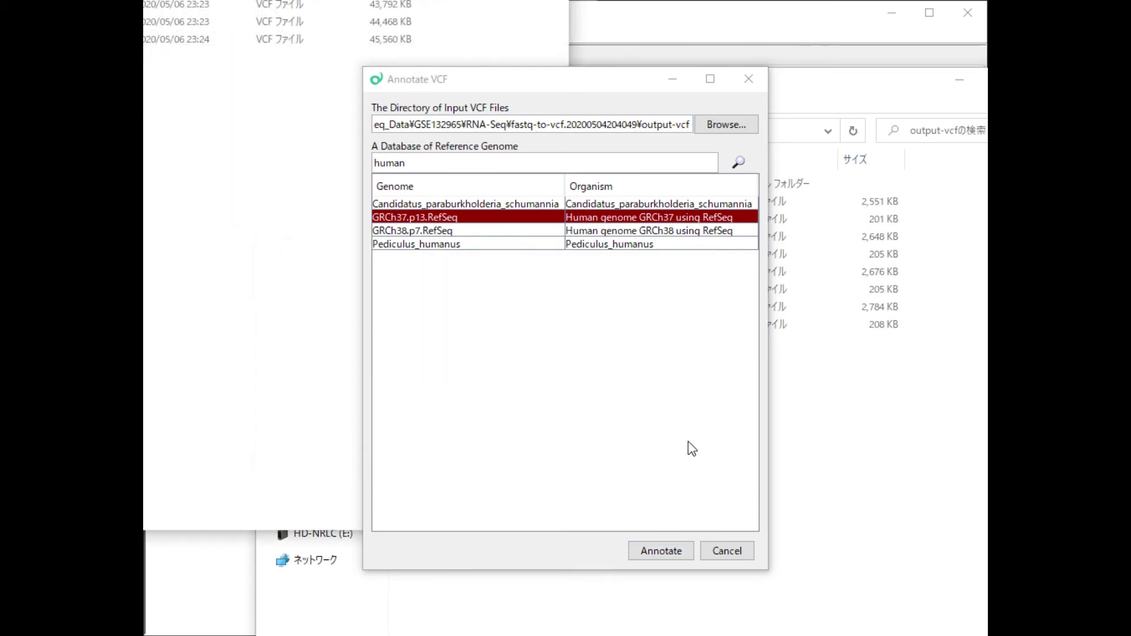
click(727, 551)
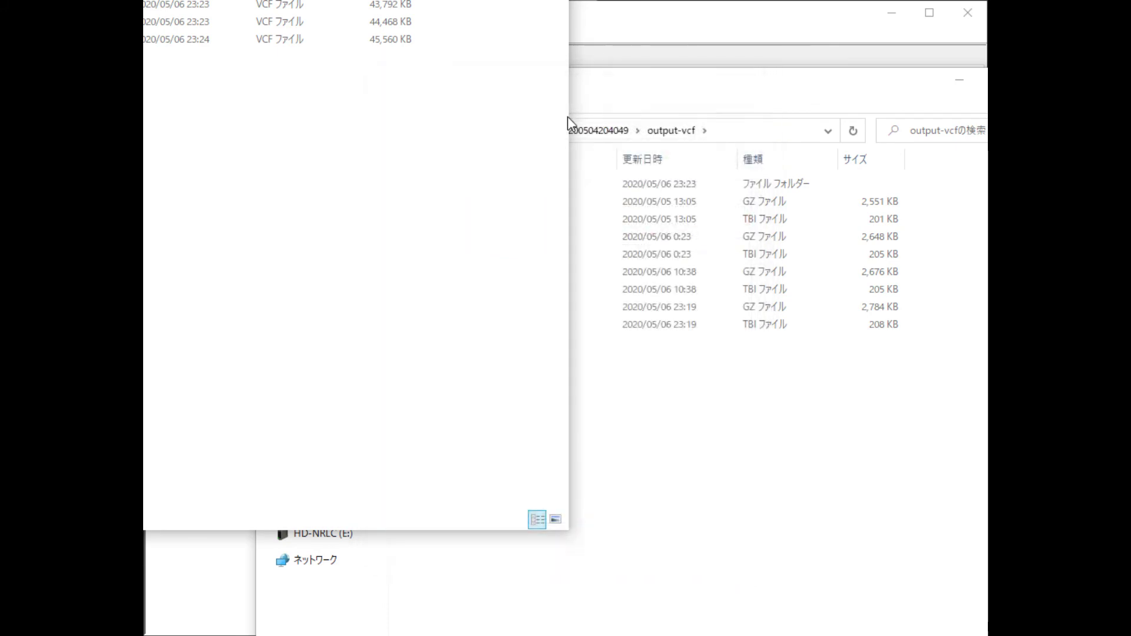
drag(611, 5, 897, 398)
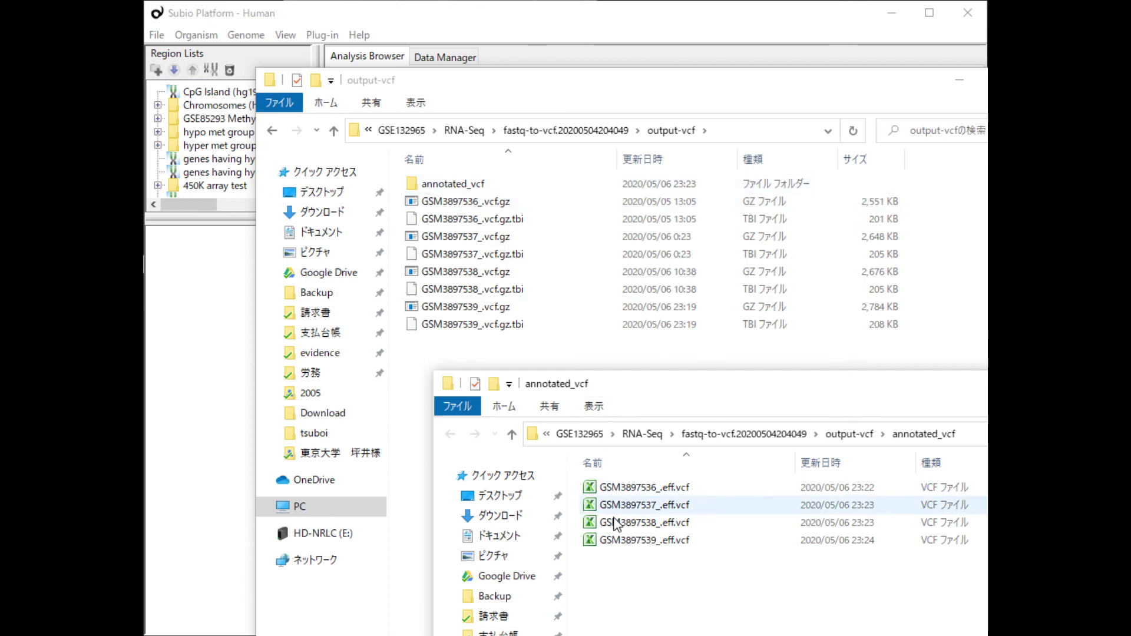
double_click(630, 486)
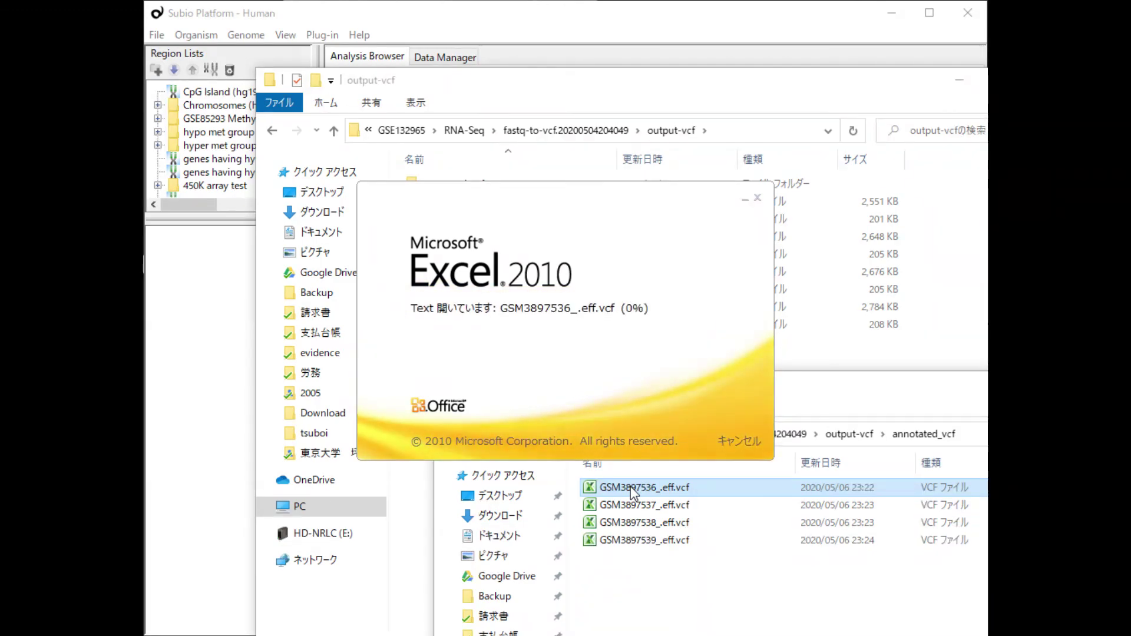
scroll(669, 455, down, 3)
scroll(669, 455, down, 8)
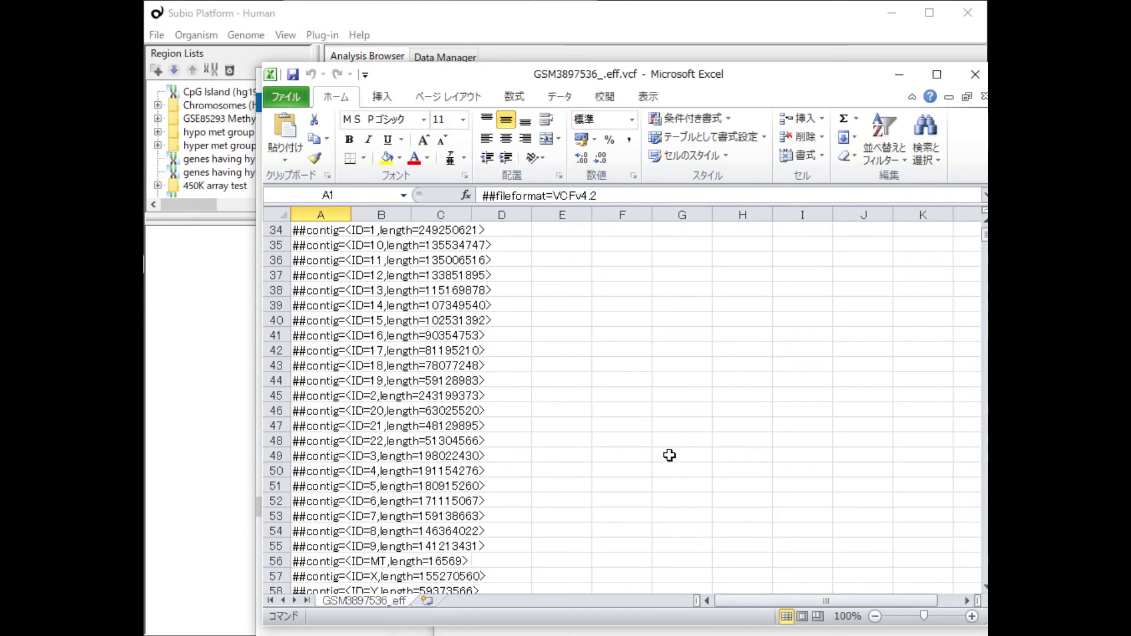
scroll(669, 455, down, 15)
scroll(668, 454, down, 13)
scroll(669, 455, down, 1)
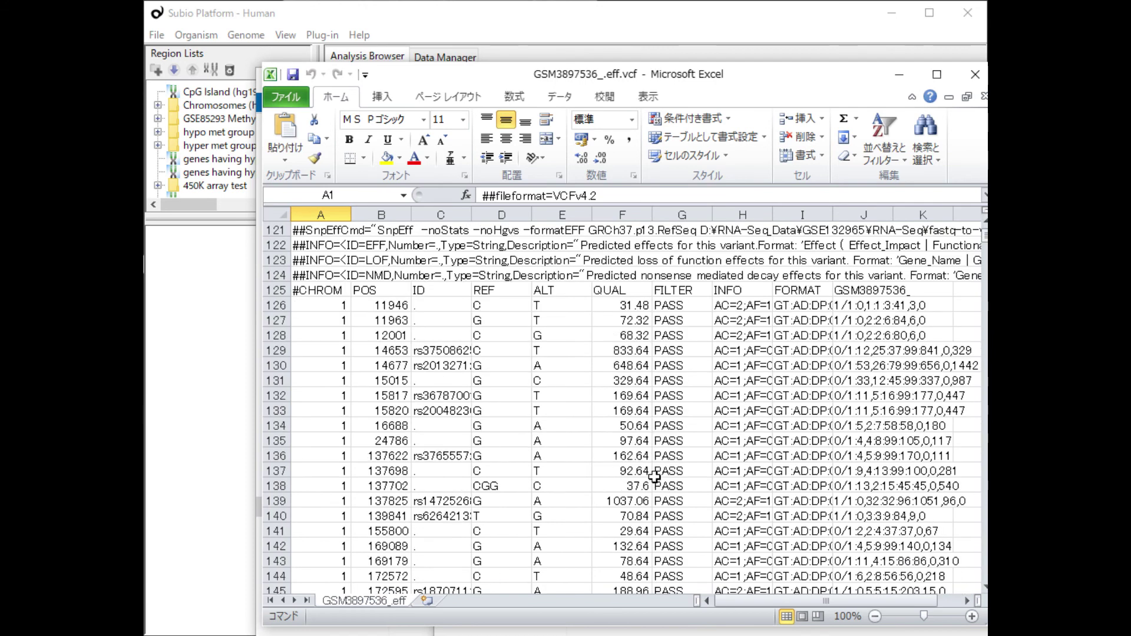
Select INFO cell H126 and expand the formula bar to read its EFF annotations.
click(732, 303)
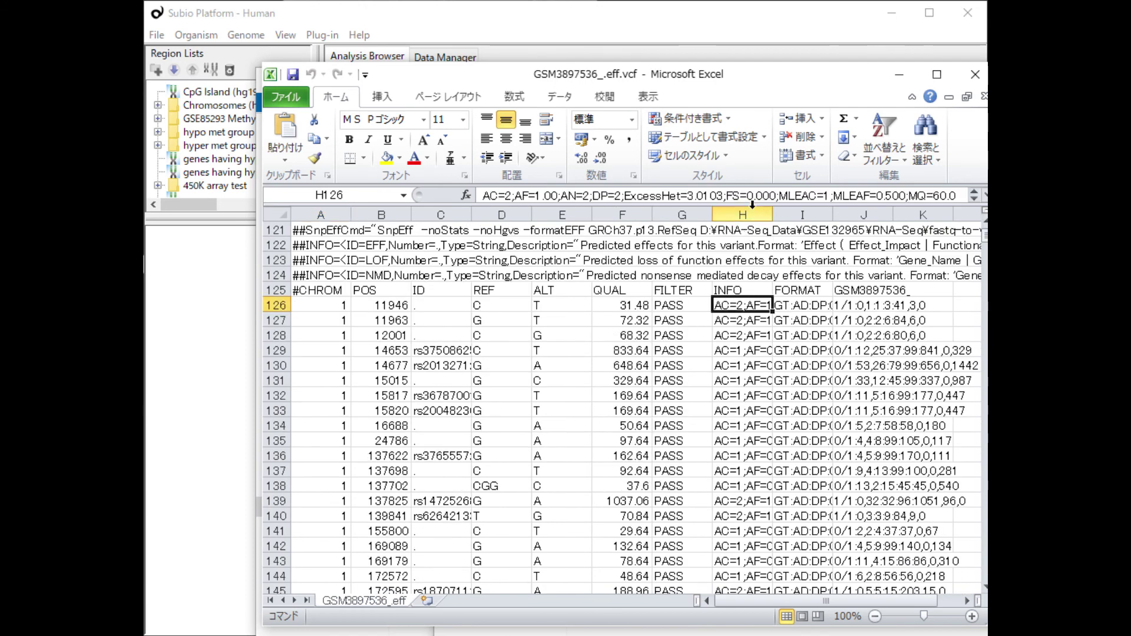
drag(755, 206, 753, 259)
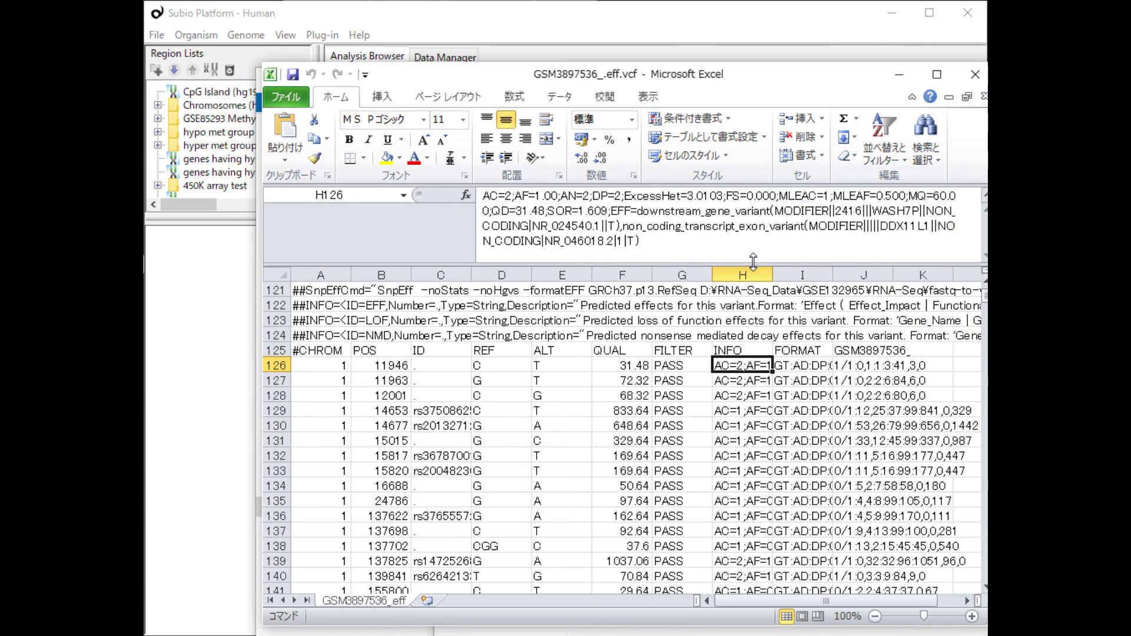